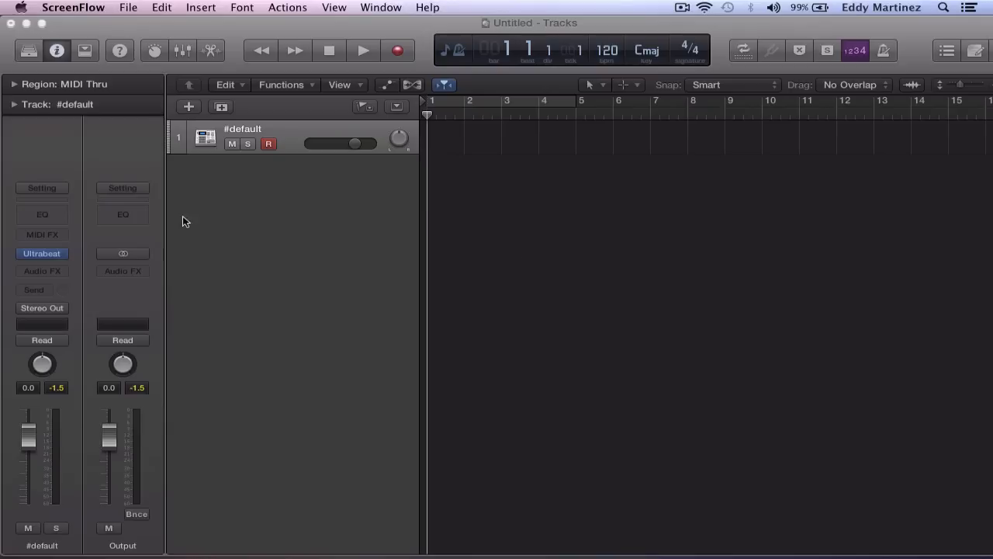
- Open Ultrabeat, power on Kick 1's Osc1, and play the Factory Default pattern
click(38, 253)
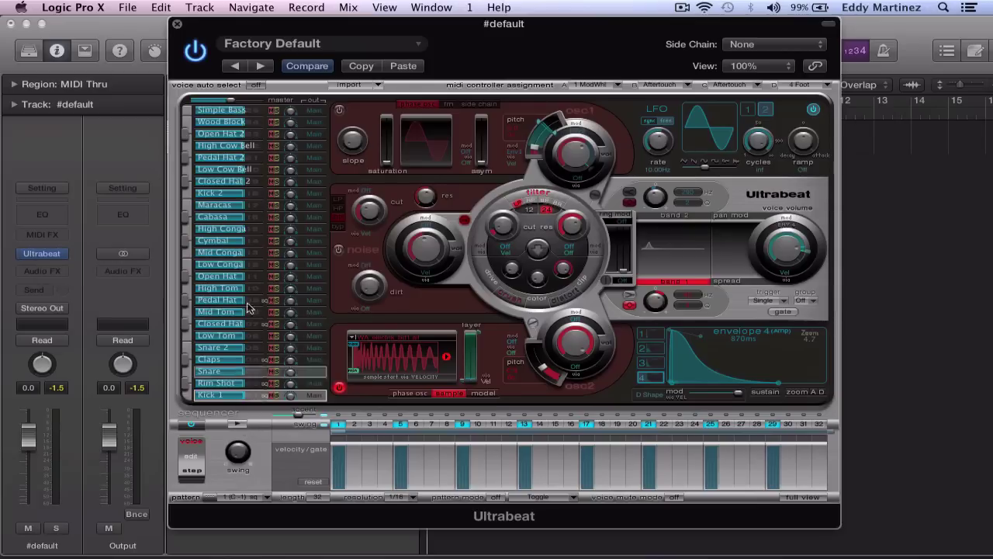
click(338, 110)
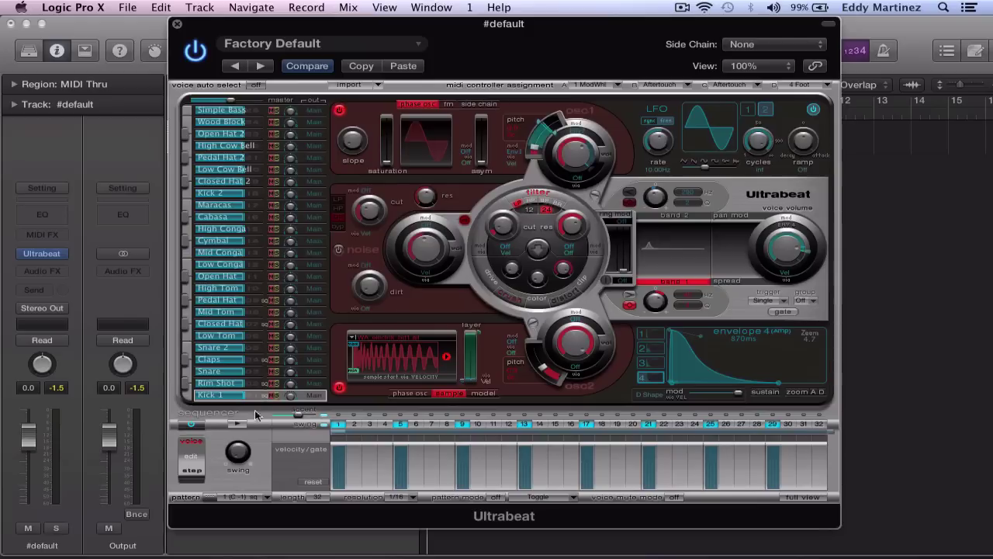
click(237, 425)
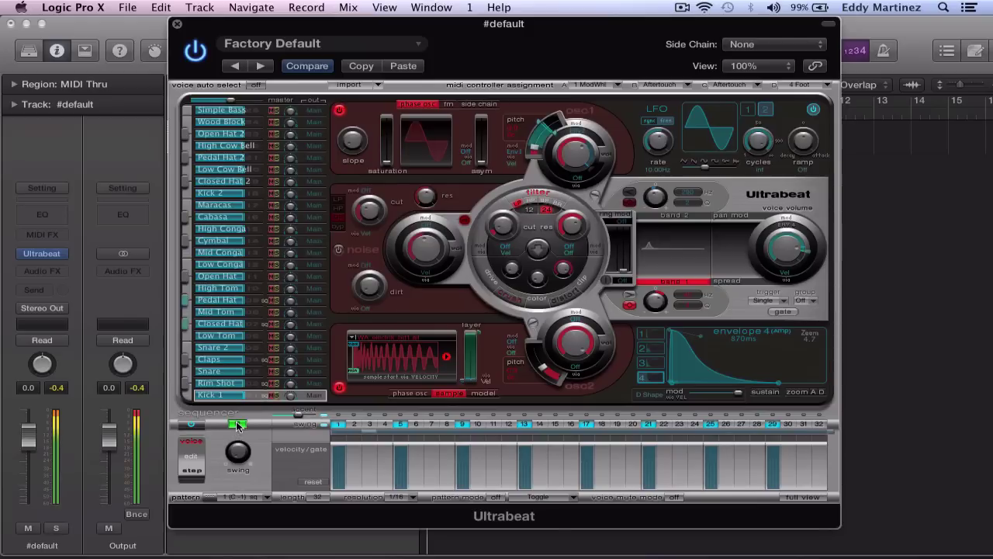
click(339, 388)
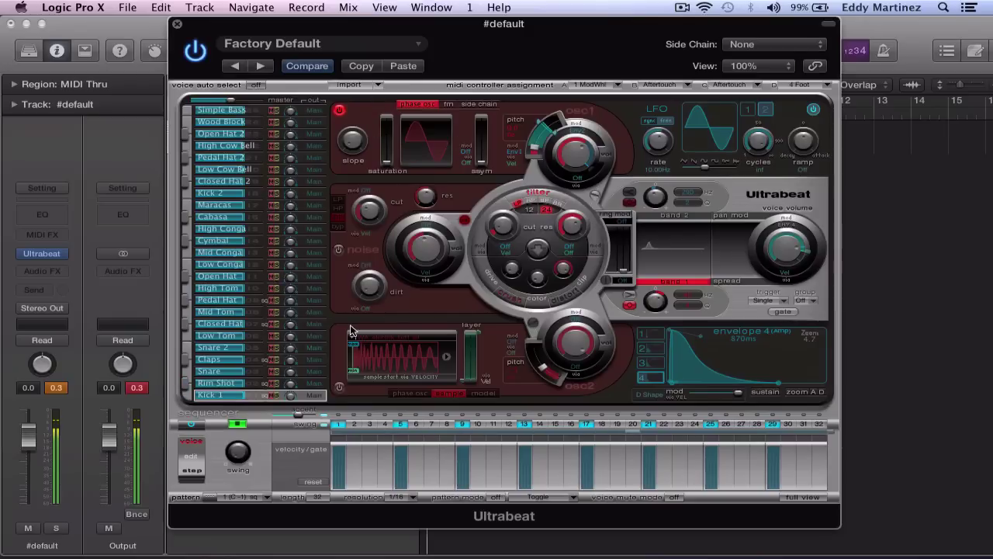
- Stop the pattern and leave Kick 1's first oscillator switched off
click(239, 424)
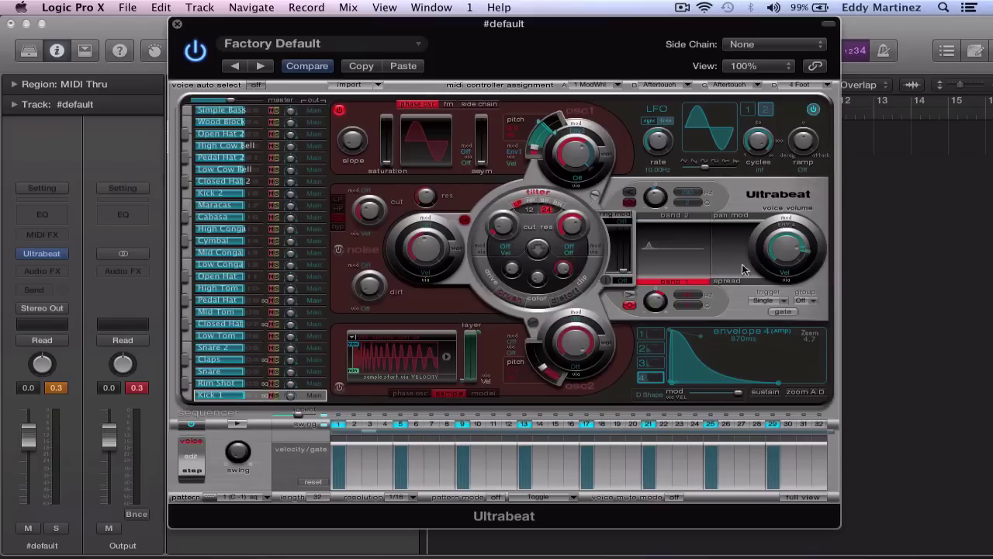
click(340, 110)
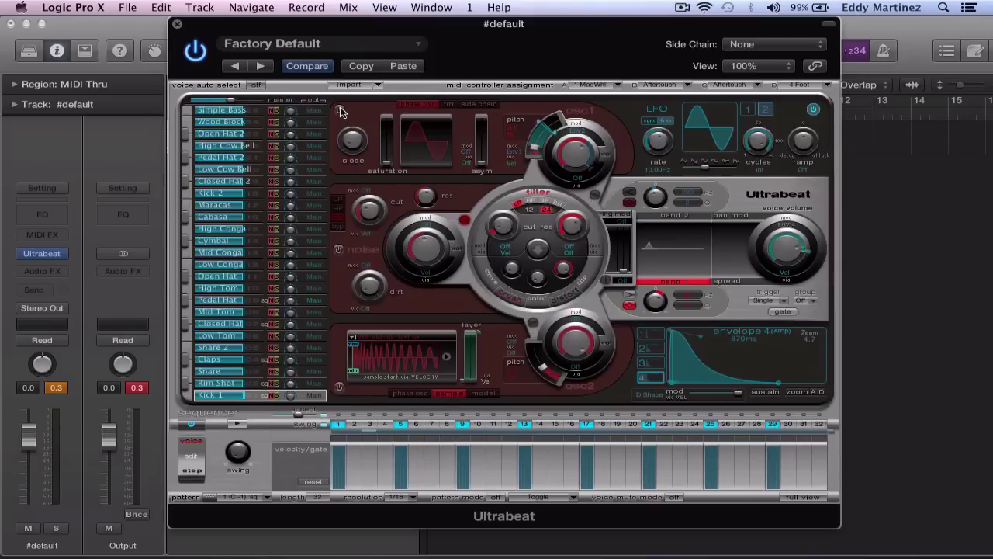
click(340, 110)
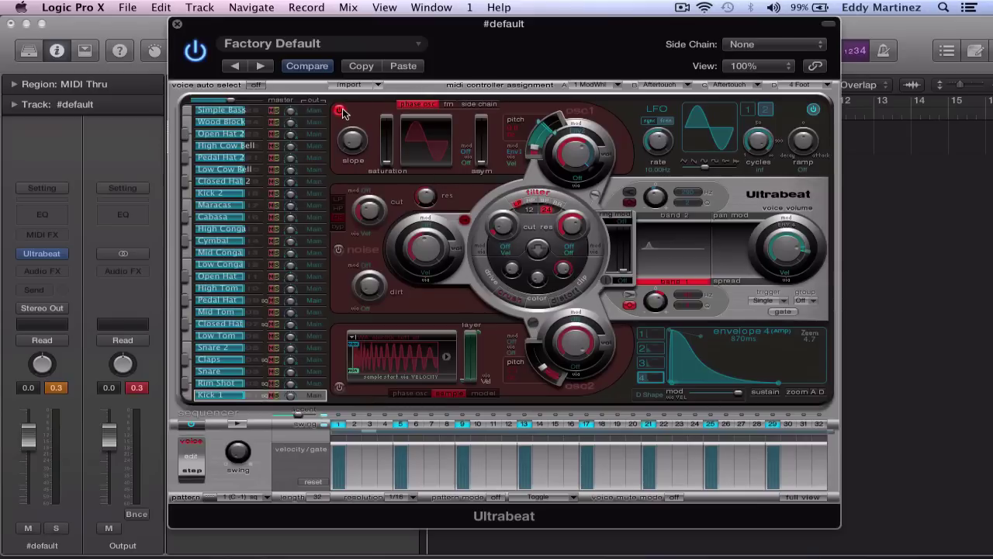
click(340, 110)
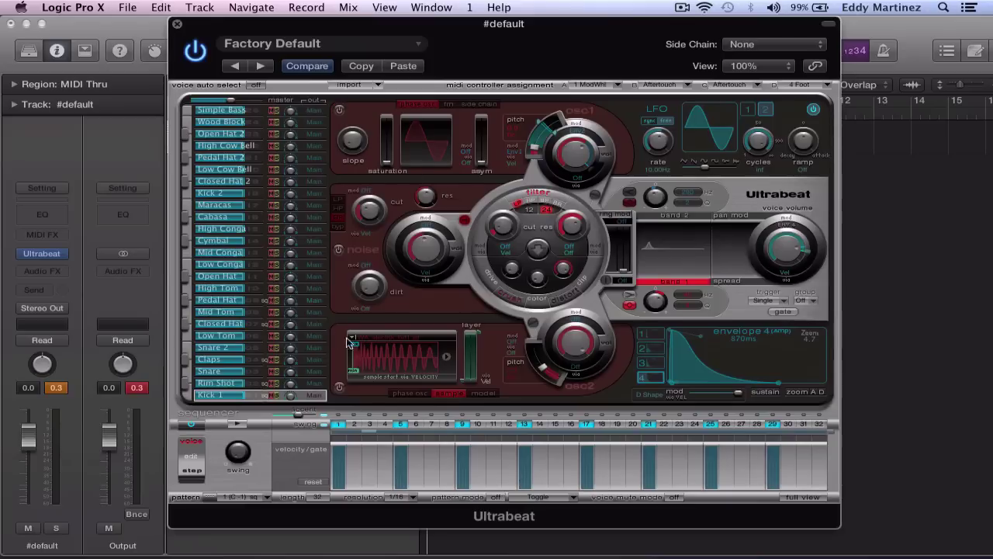
- Power on the sample-based Osc2 and unload its electrik kick sample
click(339, 387)
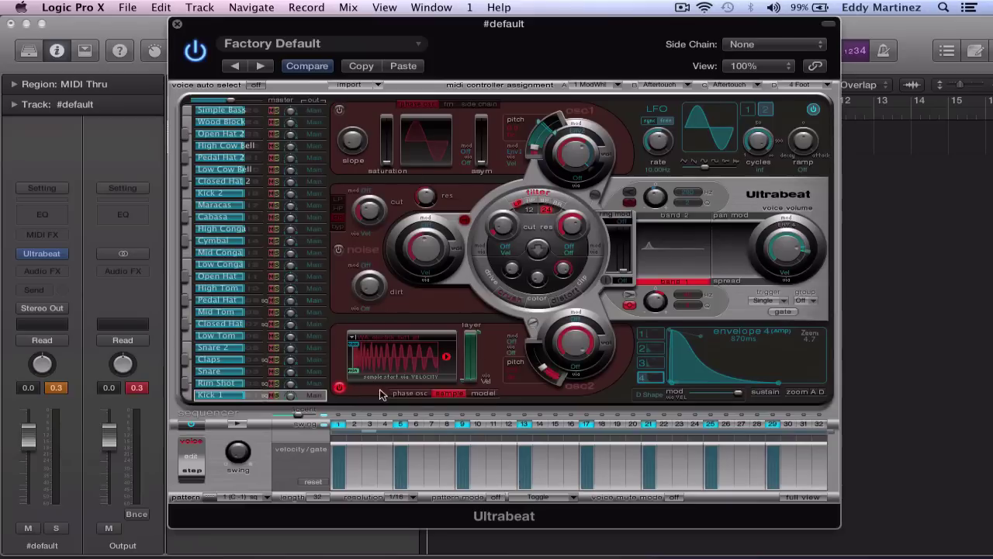
click(400, 333)
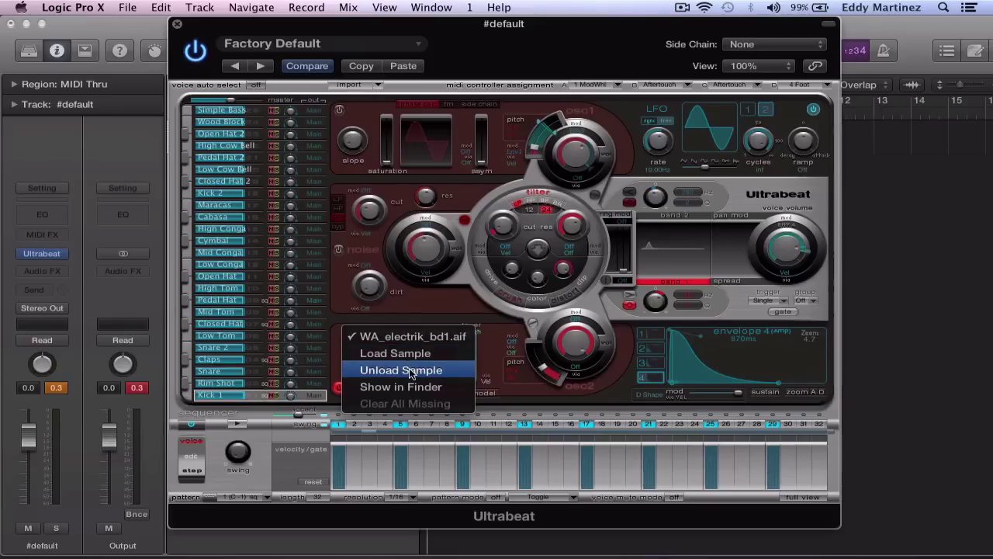
click(410, 371)
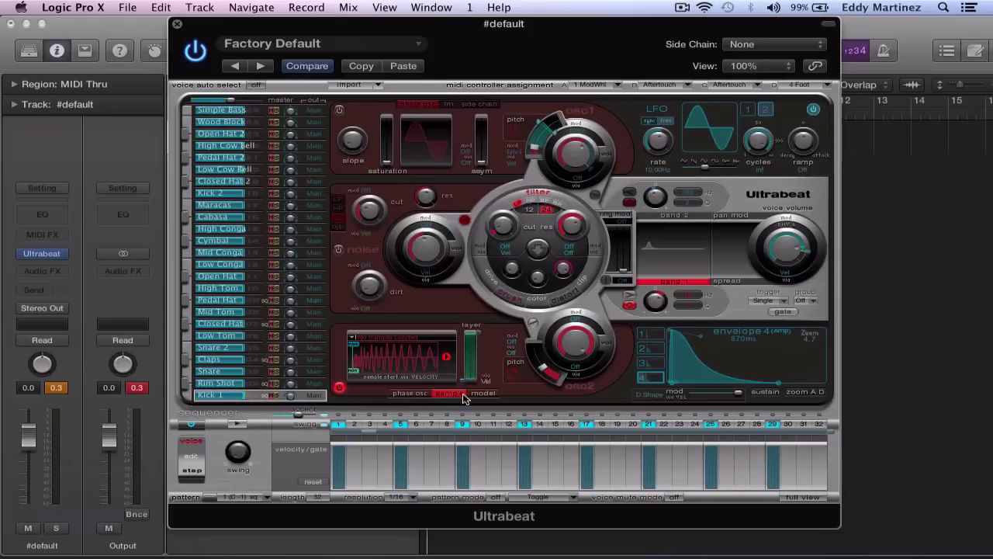
- Bring up the Osc2 Load Sample browser in the Ultrabeat Samples folder
click(404, 343)
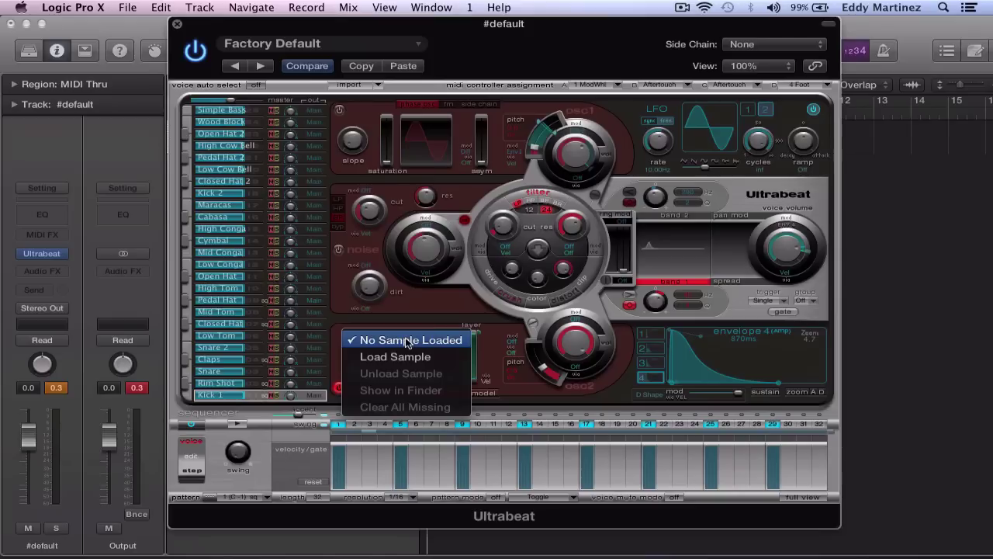
click(410, 356)
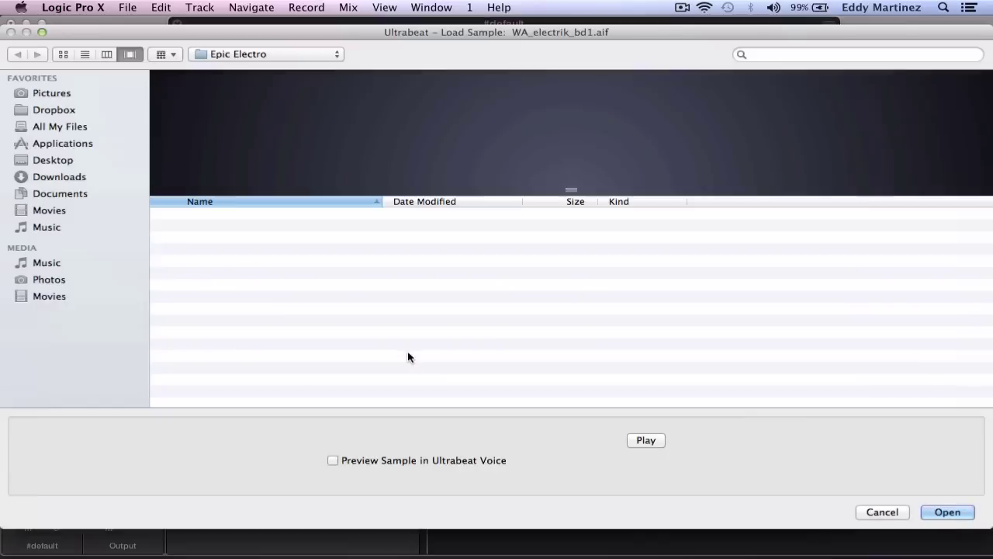
click(271, 55)
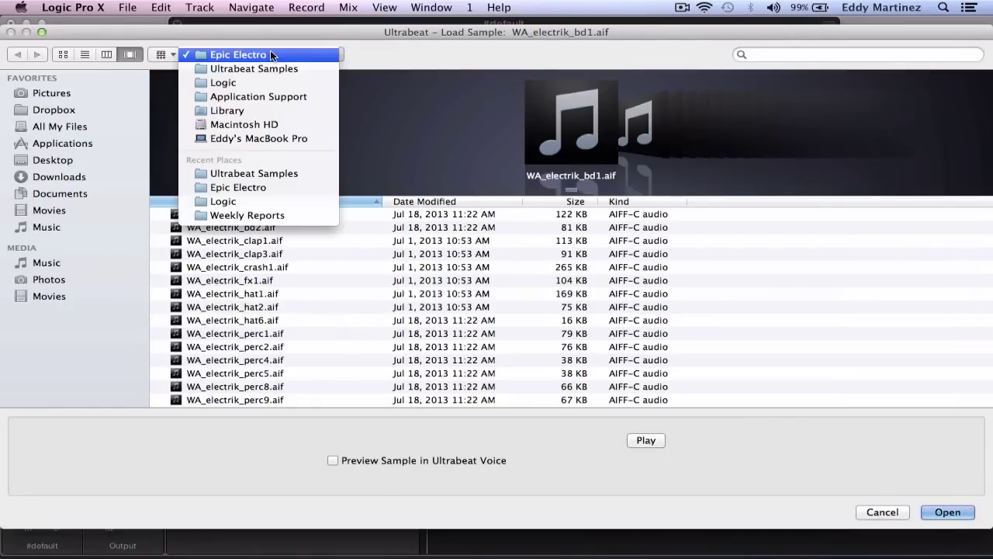
click(269, 70)
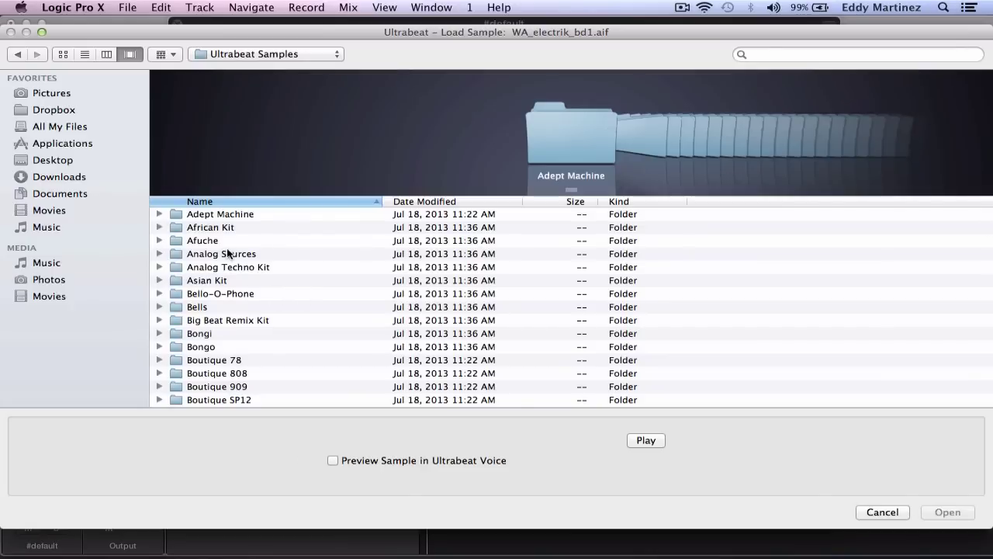
- Expand the Epic Electro folder and select WA_electrik_bd1.aif
scroll(227, 253, down, 10)
scroll(227, 253, down, 10)
scroll(227, 253, down, 5)
scroll(227, 253, up, 10)
scroll(227, 253, up, 10)
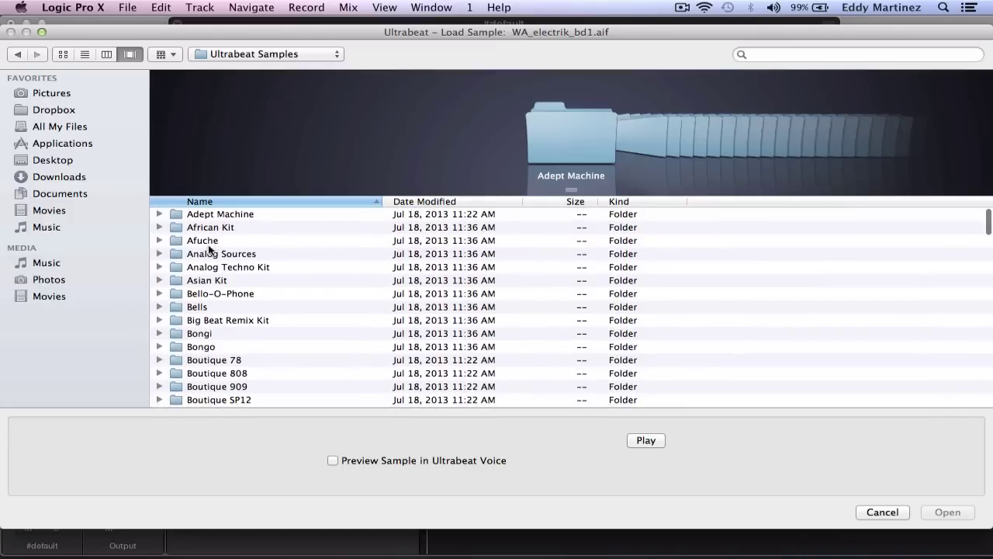
scroll(208, 284, down, 1)
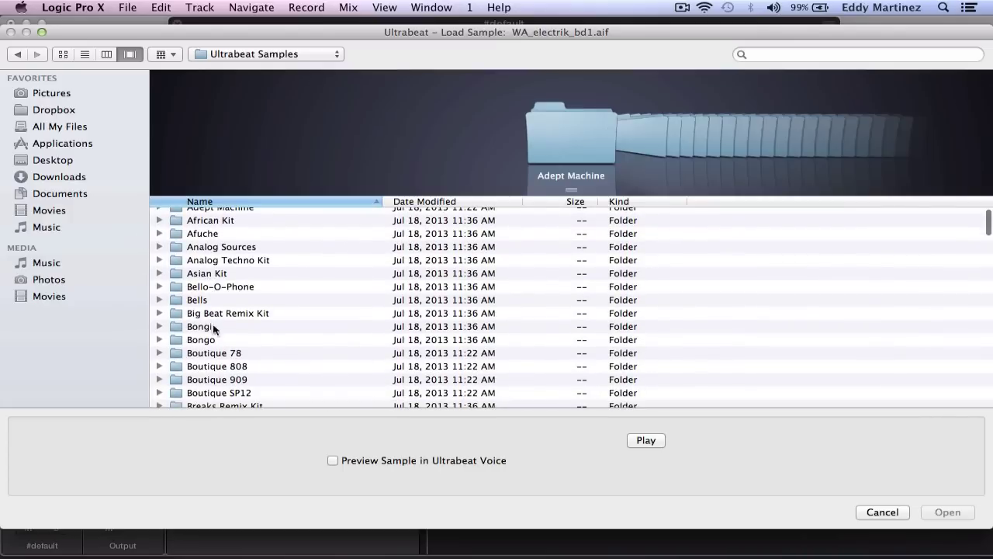
scroll(242, 281, down, 2)
scroll(243, 279, down, 3)
scroll(242, 280, down, 2)
scroll(242, 279, down, 5)
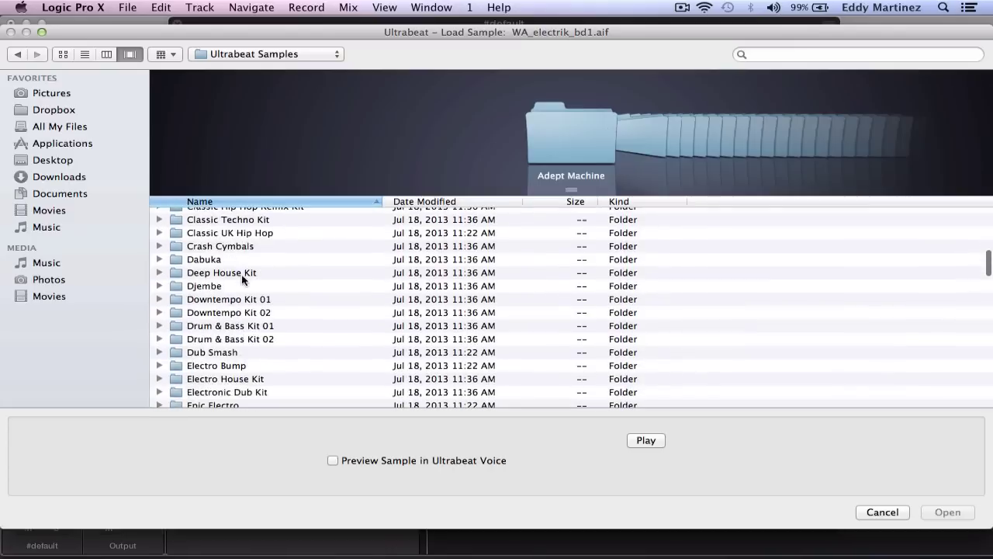
scroll(230, 292, down, 2)
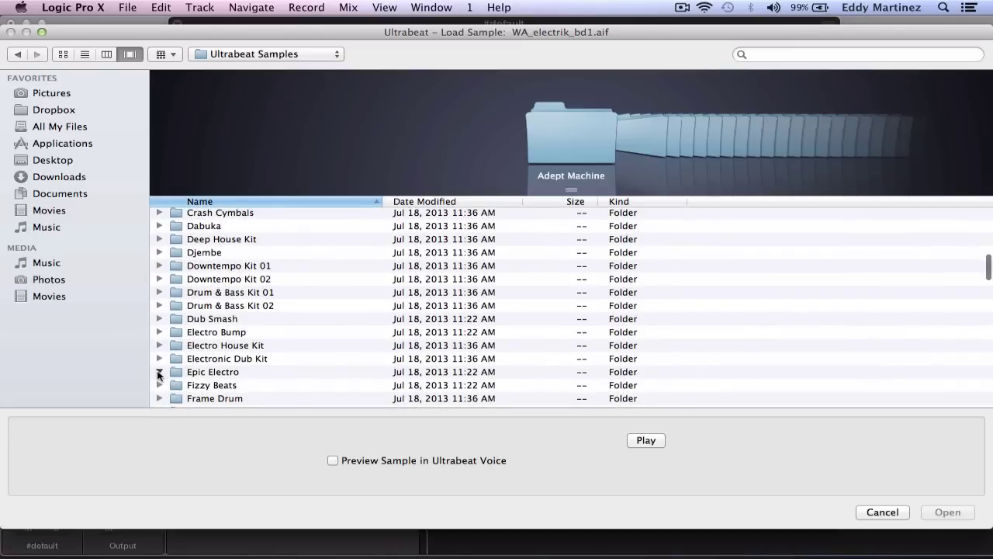
click(159, 373)
scroll(267, 366, down, 2)
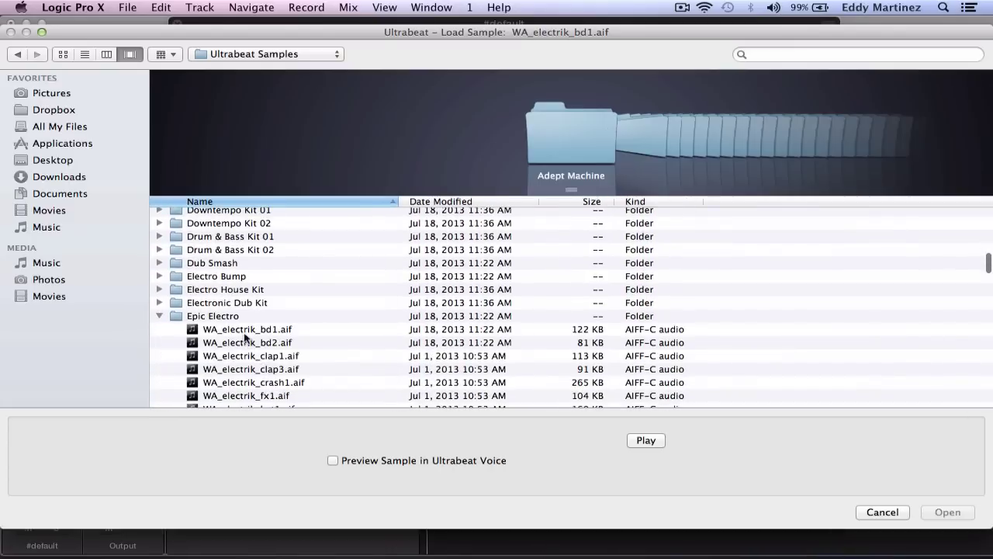
click(245, 332)
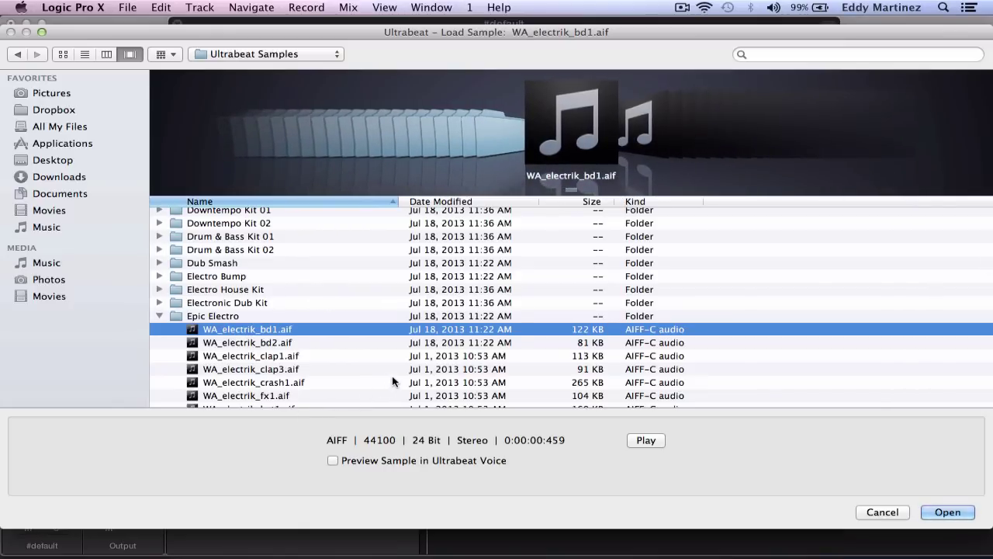
- Enable Preview Sample in Ultrabeat Voice and audition WA_electrik_bd1.aif and WA_electrik_bd2.aif
key(space)
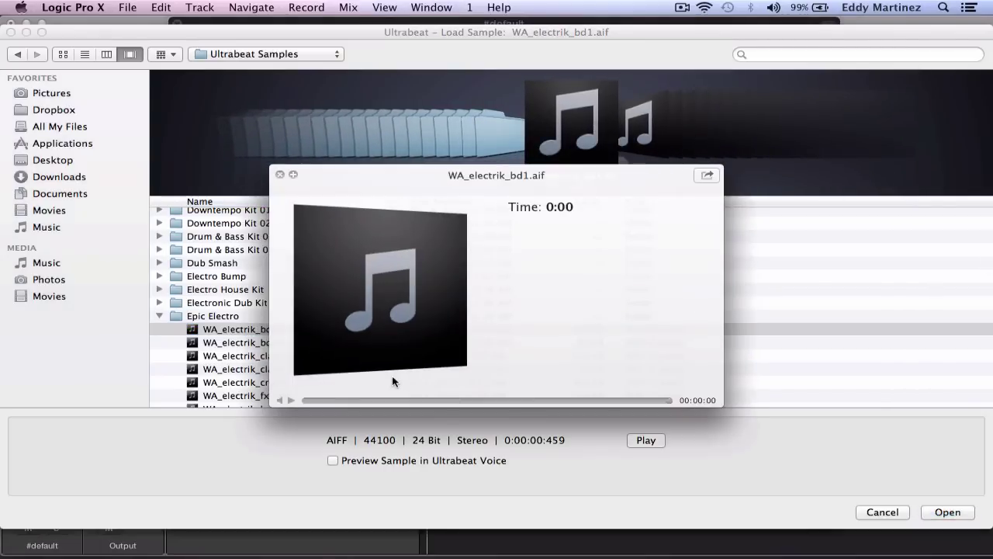
key(space)
click(332, 460)
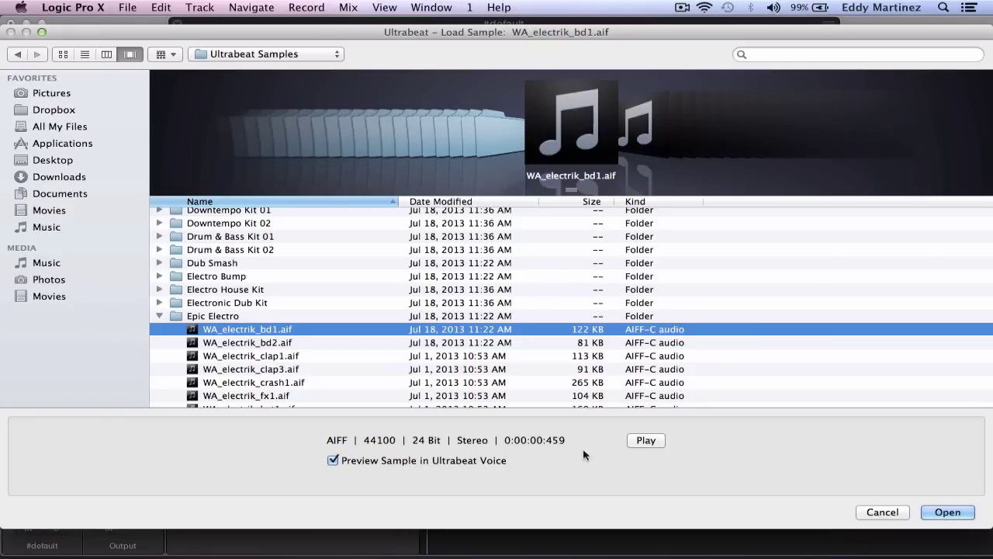
click(645, 439)
click(254, 344)
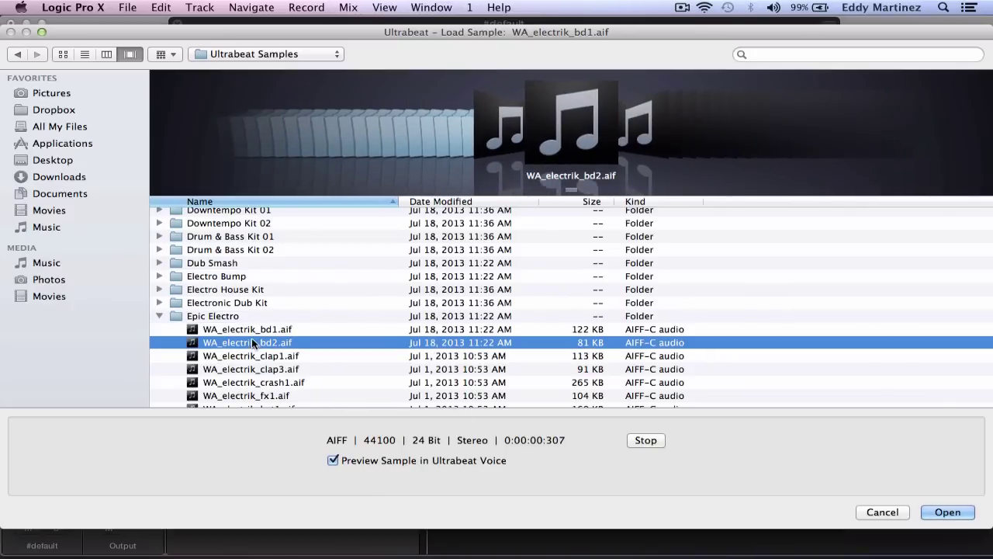
click(644, 440)
- Audition the Adept Machine kicks SS_Kit08_Kick_1.aif and SS_Kit08_Kick_2.aif
scroll(192, 318, up, 5)
scroll(192, 307, up, 5)
scroll(191, 300, up, 2)
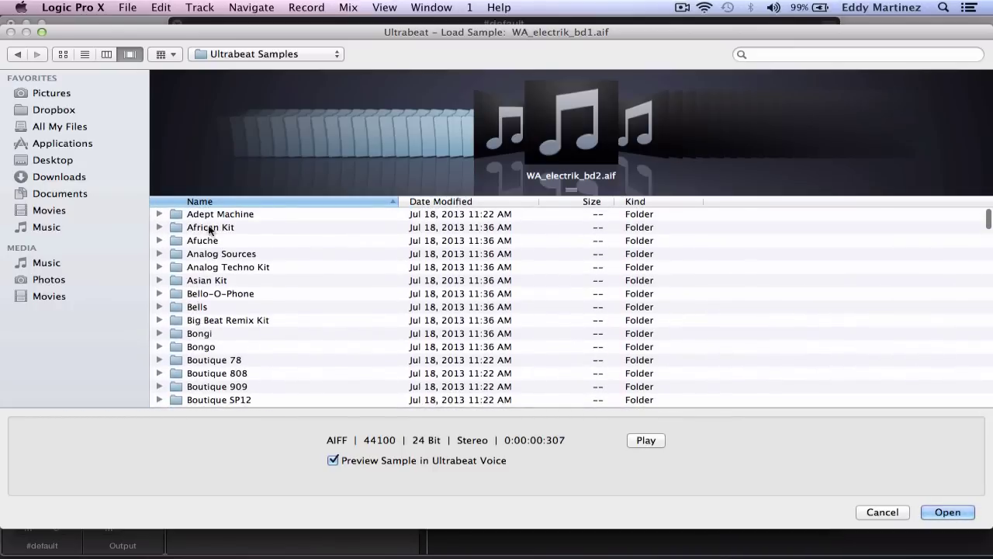
click(159, 214)
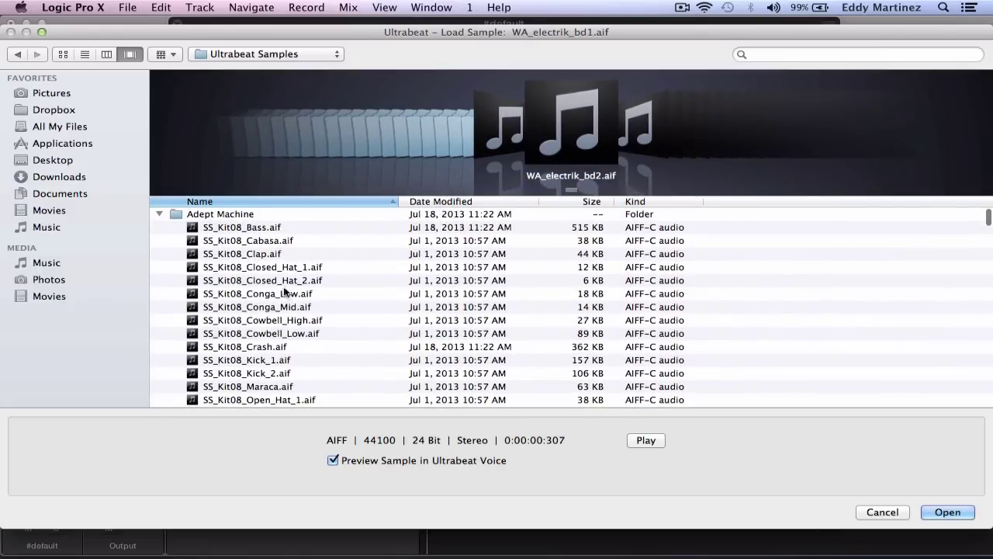
scroll(285, 293, down, 1)
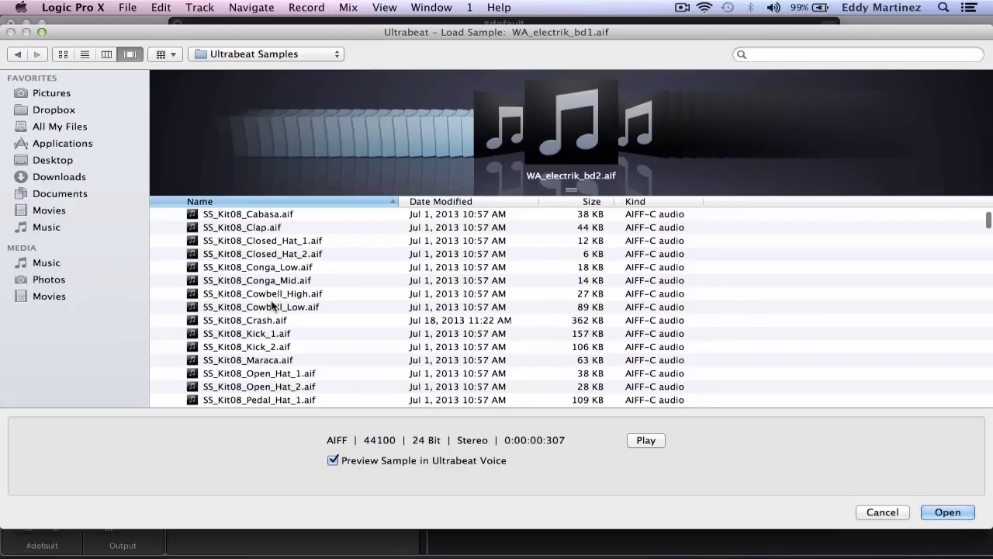
click(256, 332)
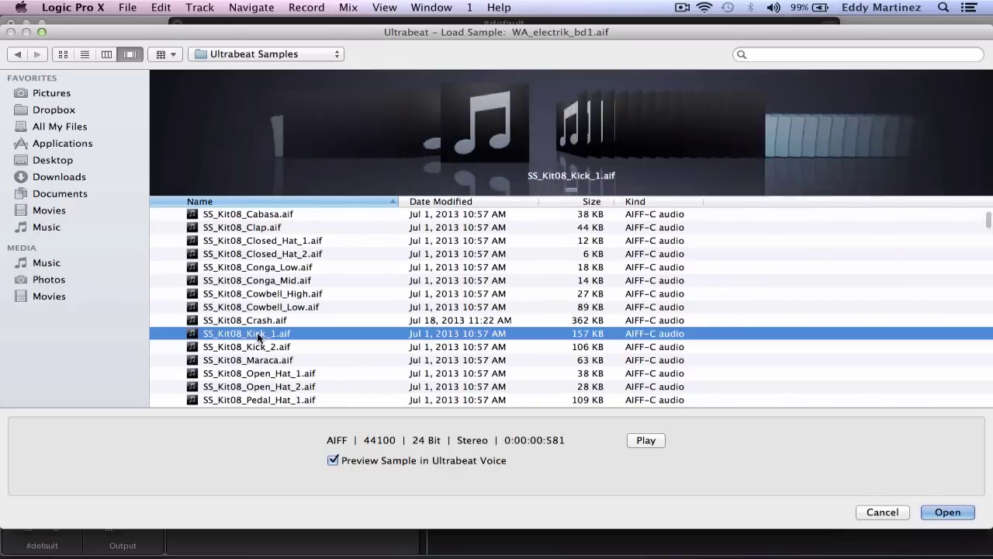
click(643, 441)
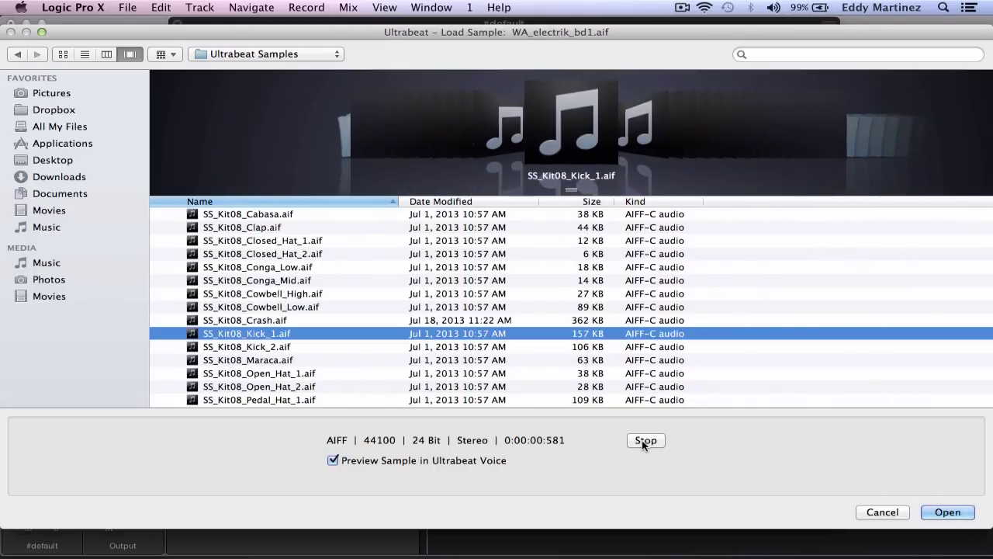
click(275, 347)
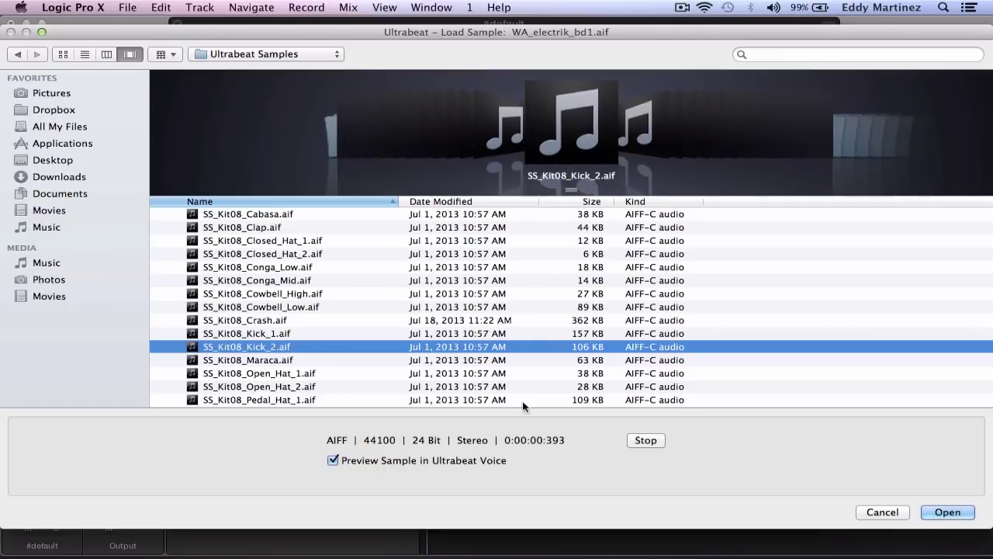
click(650, 440)
- Load WA_electrik_bd1.aif from Epic Electro into the Kick 1 voice
scroll(583, 355, down, 2)
scroll(578, 349, down, 5)
scroll(571, 342, down, 5)
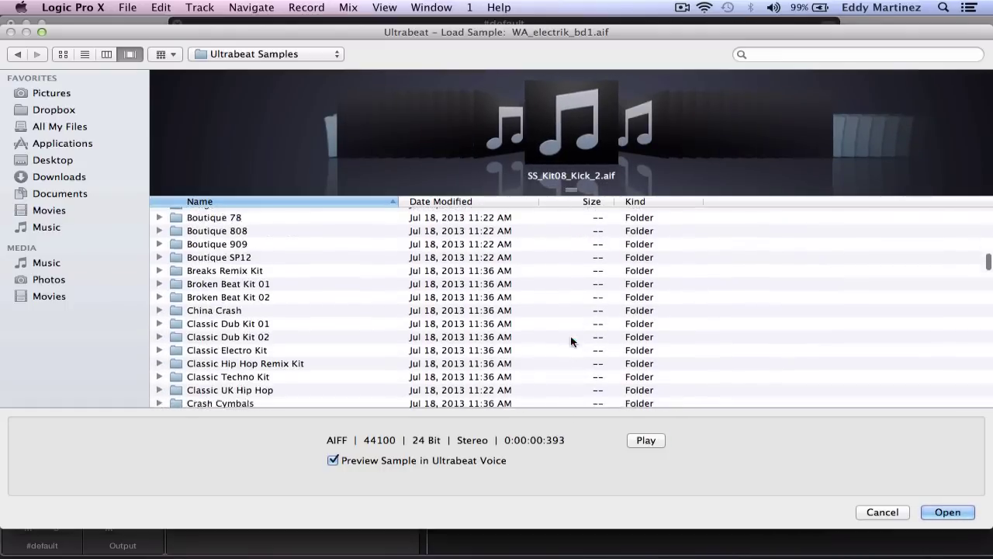
scroll(431, 351, down, 3)
scroll(427, 349, down, 5)
scroll(428, 350, down, 1)
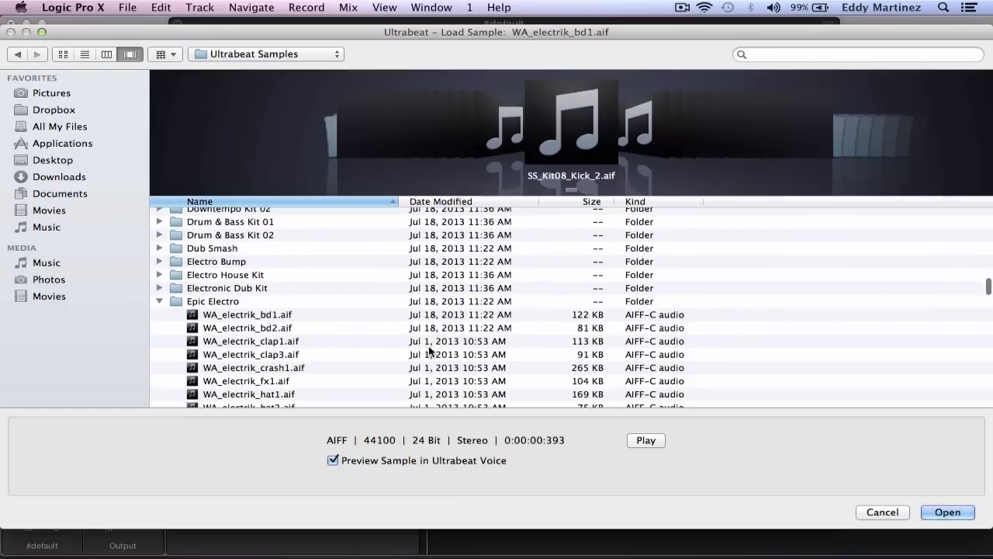
click(290, 315)
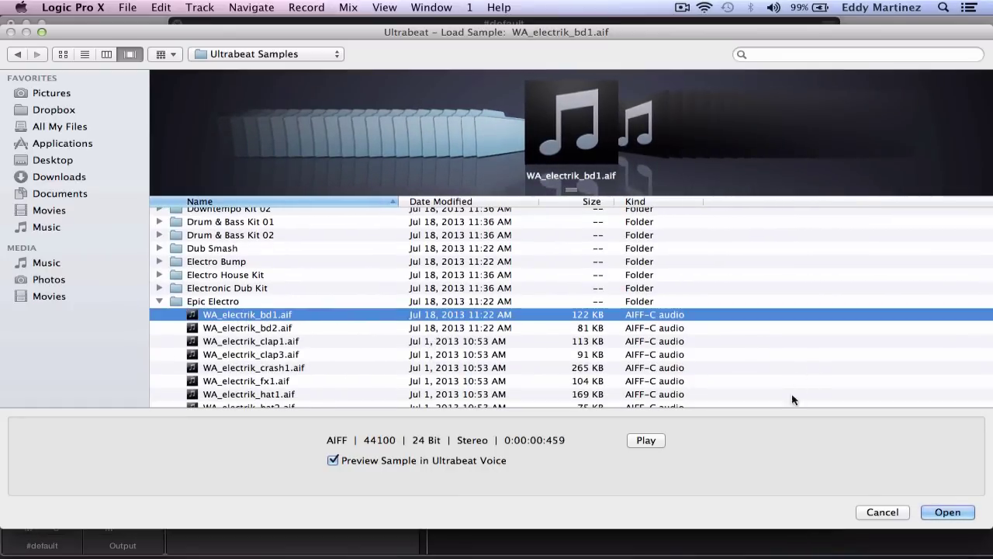
click(941, 510)
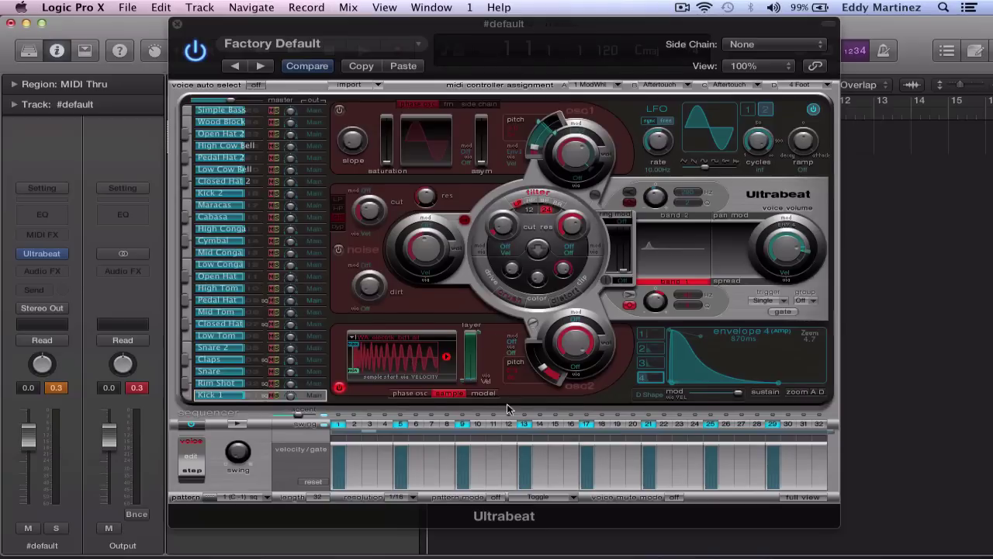
- Turn on the step sequencer and compare the kick's sample against Osc1 alone
click(186, 422)
click(238, 423)
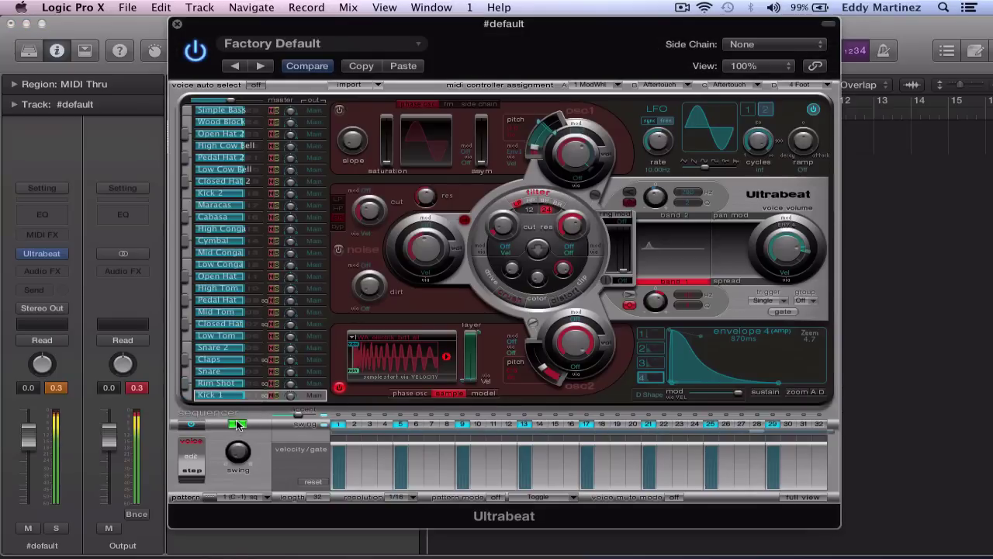
click(238, 424)
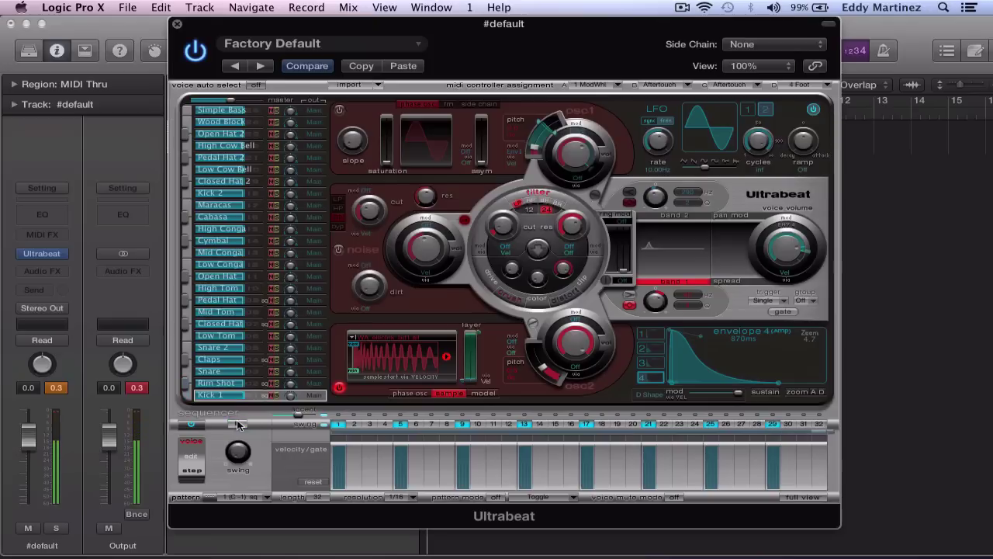
click(339, 387)
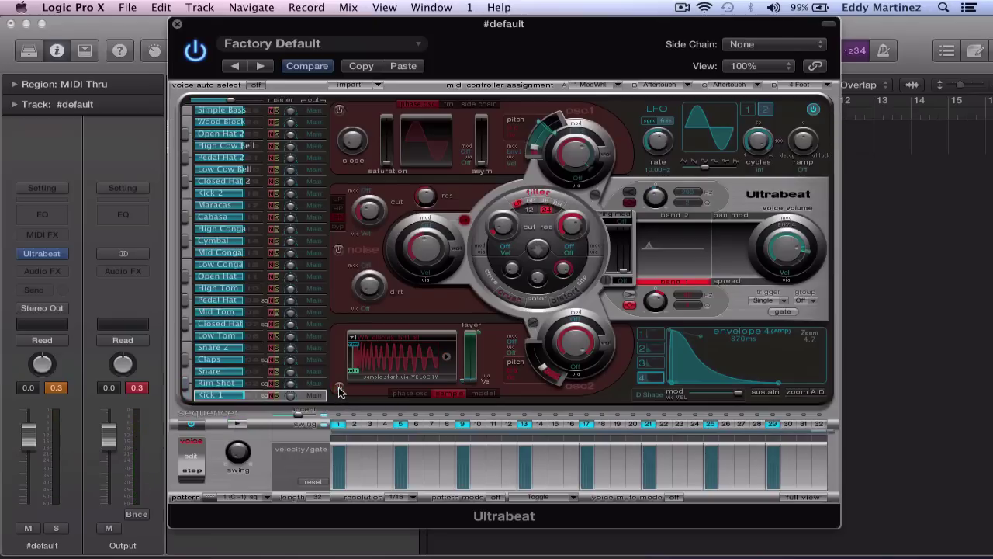
click(339, 111)
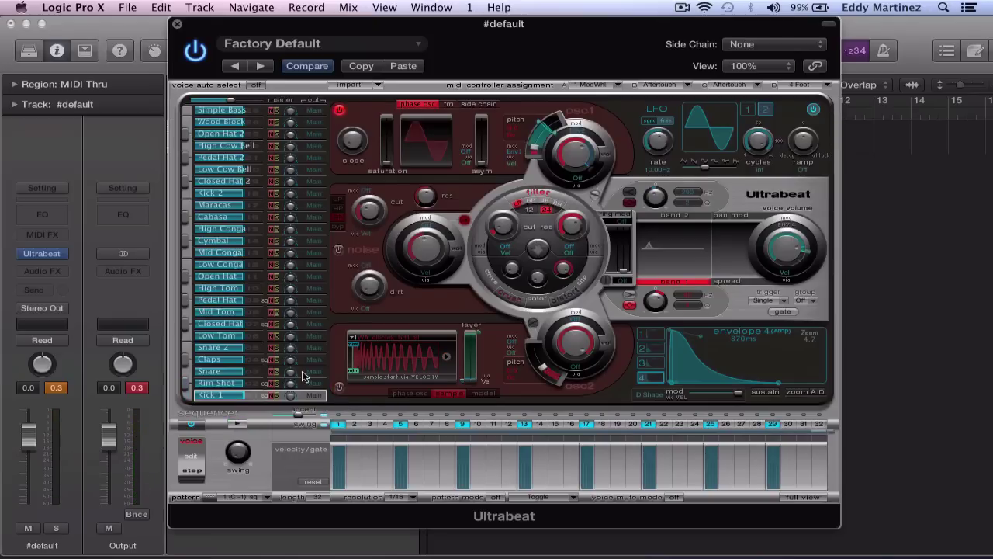
click(238, 424)
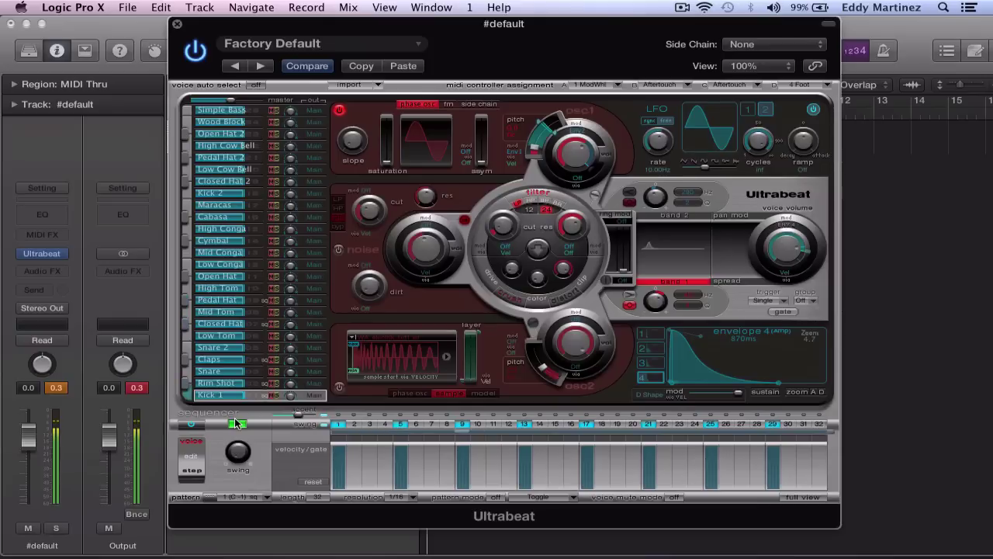
click(238, 424)
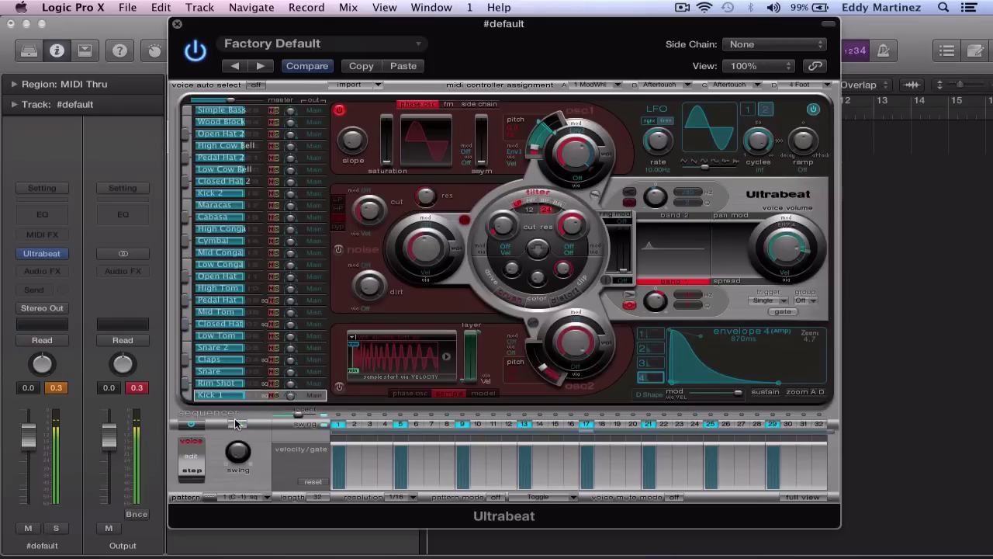
- Run both kick oscillators together with Osc1 level at about -31 dB, then stop playback
click(339, 111)
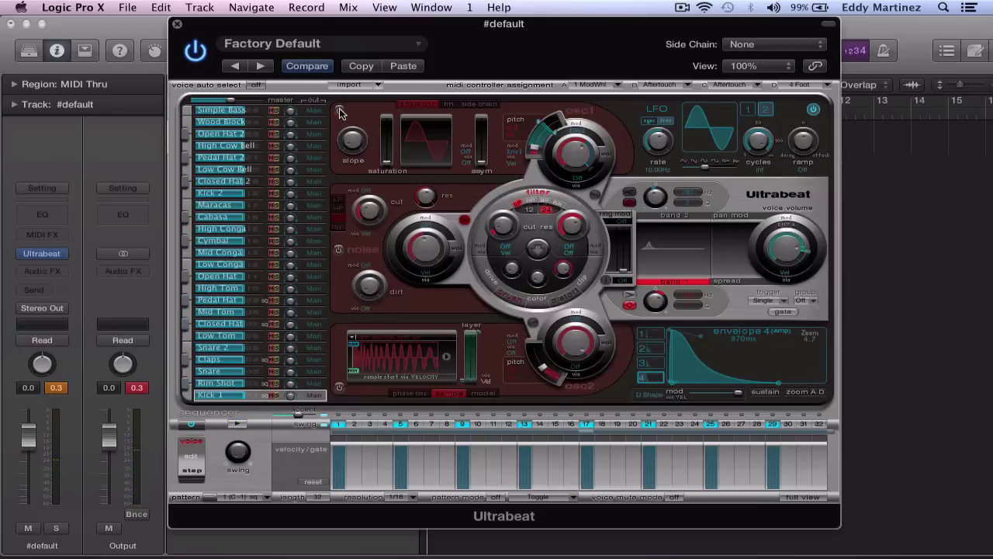
click(339, 389)
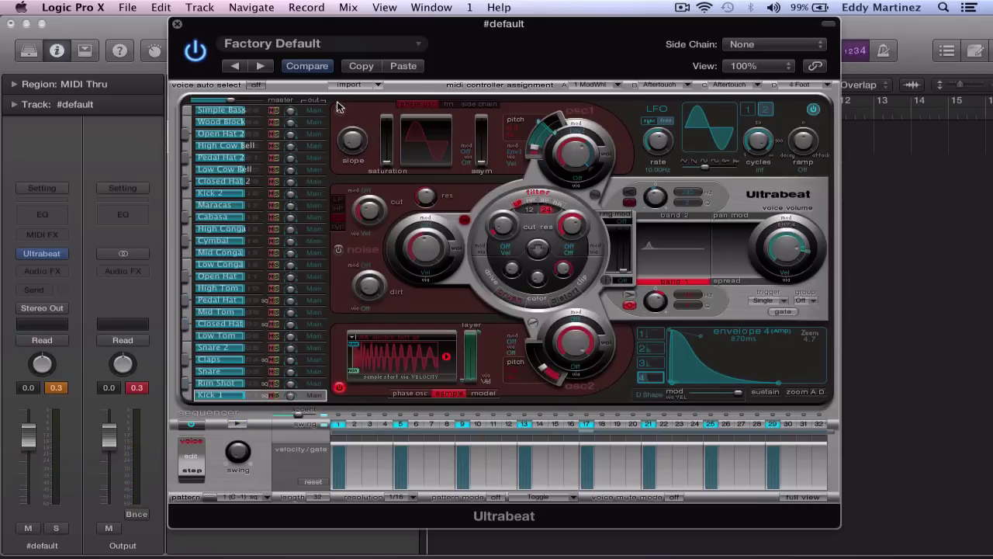
click(339, 108)
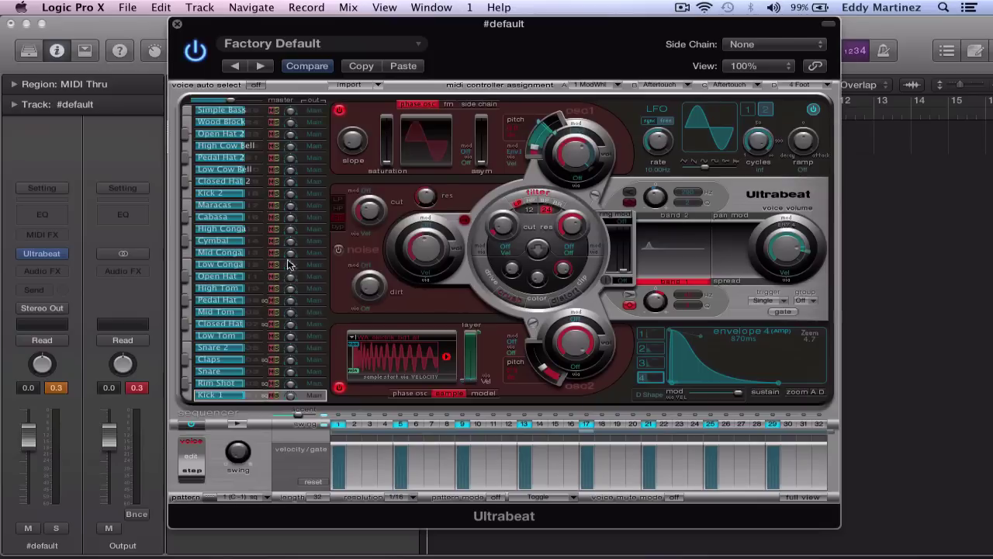
click(238, 424)
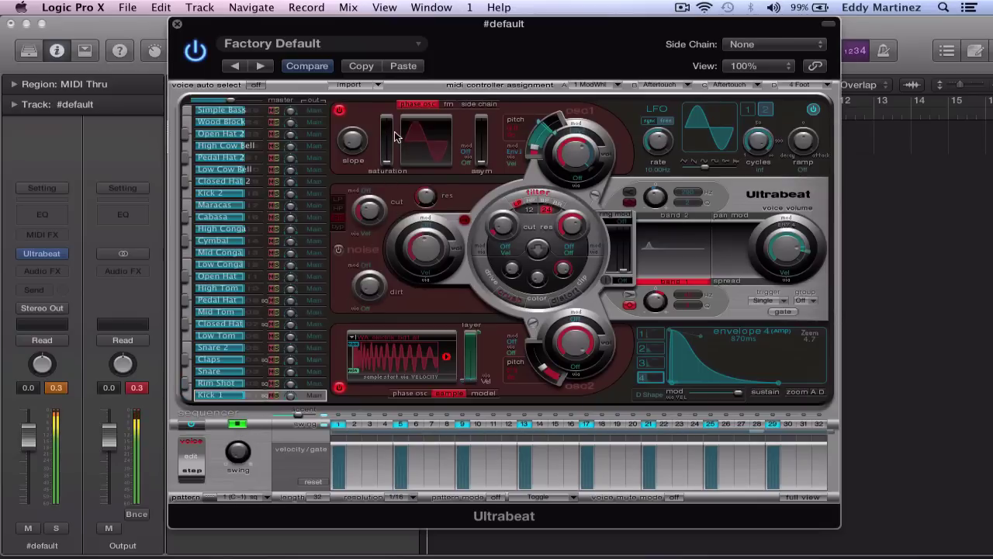
click(557, 132)
drag(557, 132, 562, 186)
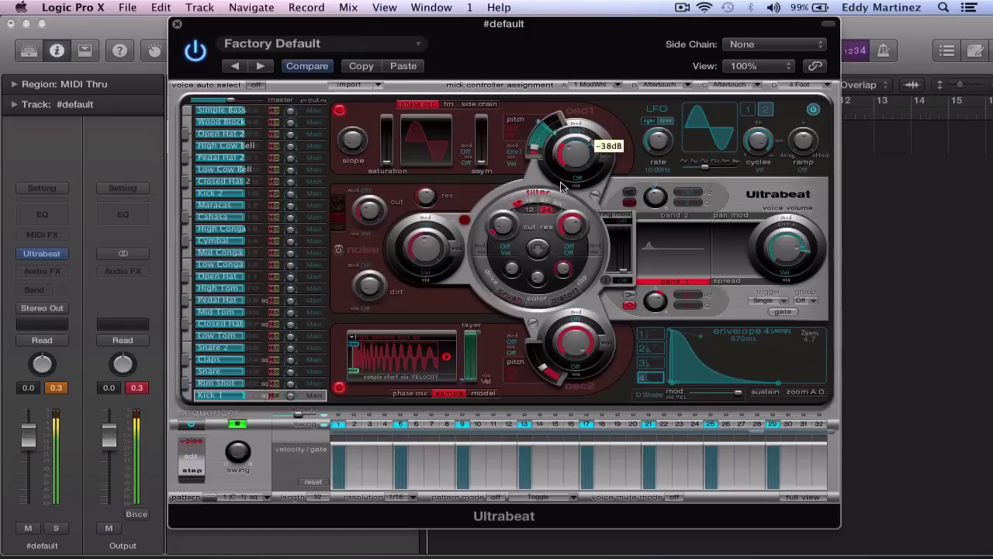
drag(563, 186, 560, 172)
key(space)
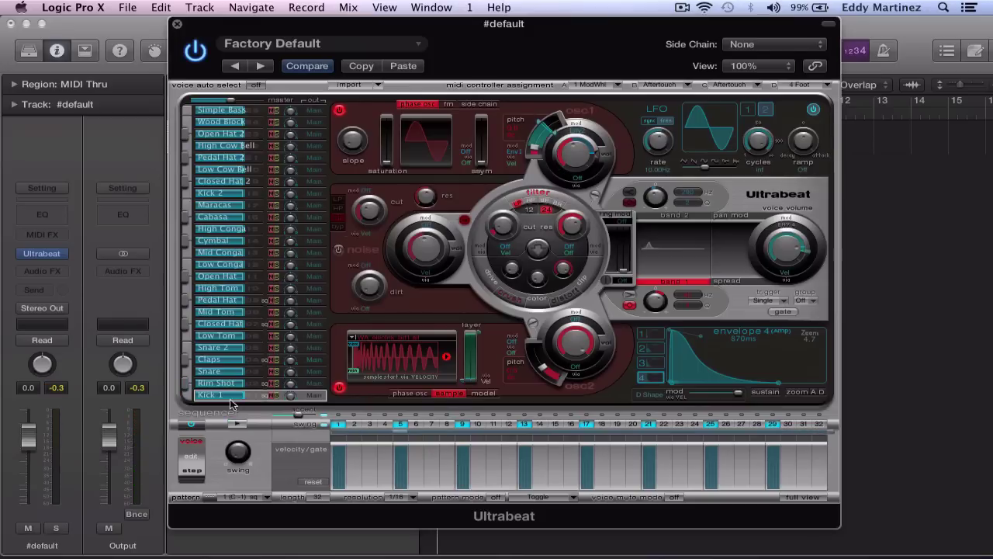
- Select the Snare voice and power off its Osc1 and noise generator
click(219, 360)
click(219, 360)
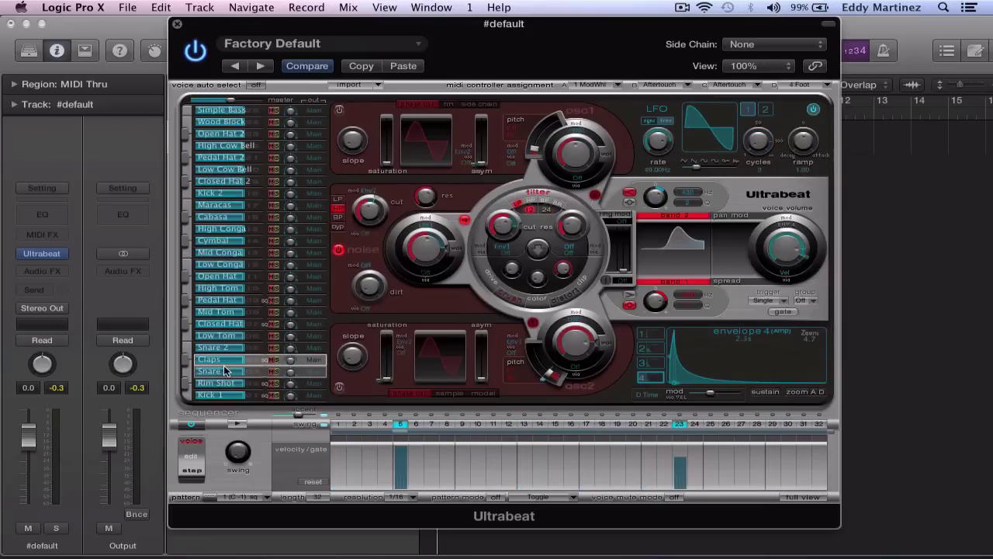
click(220, 371)
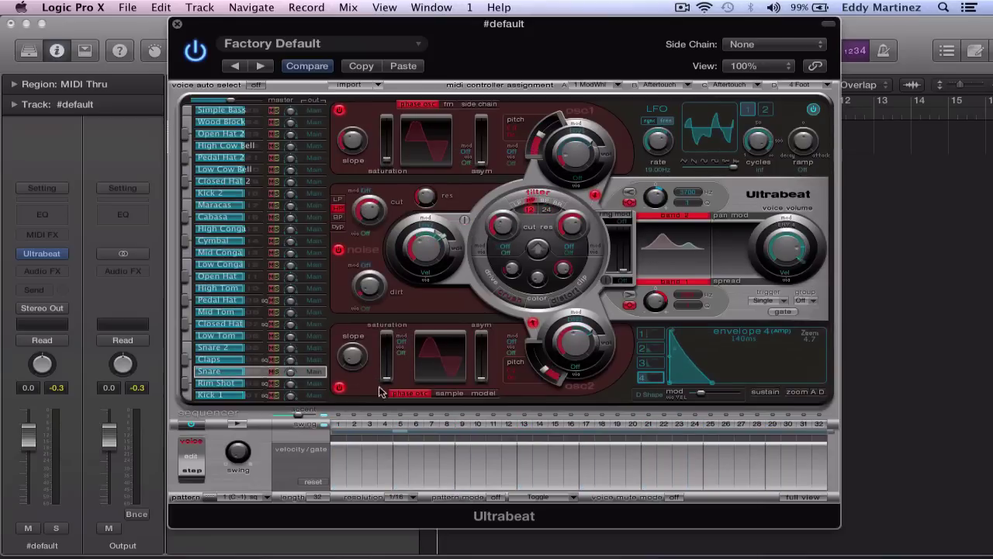
click(339, 109)
click(338, 249)
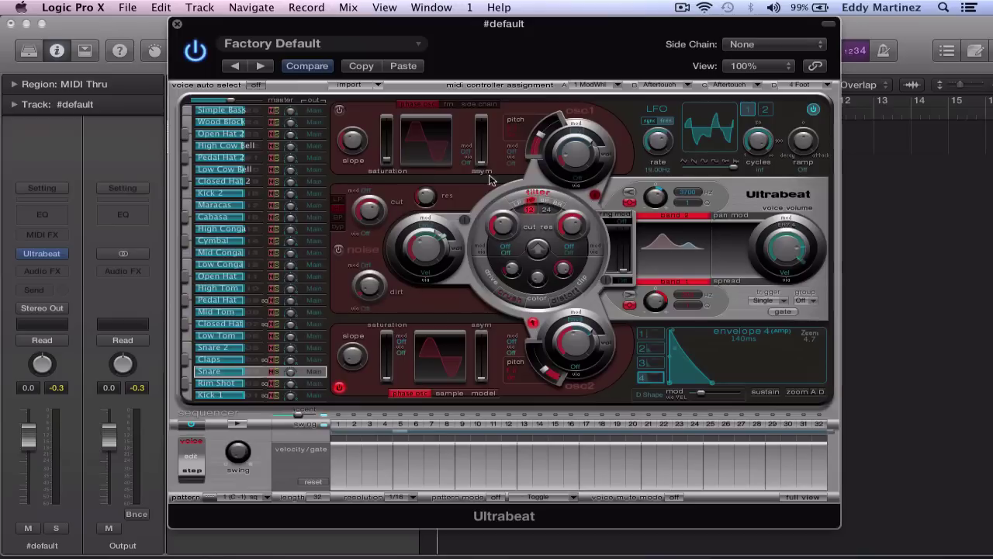
click(217, 374)
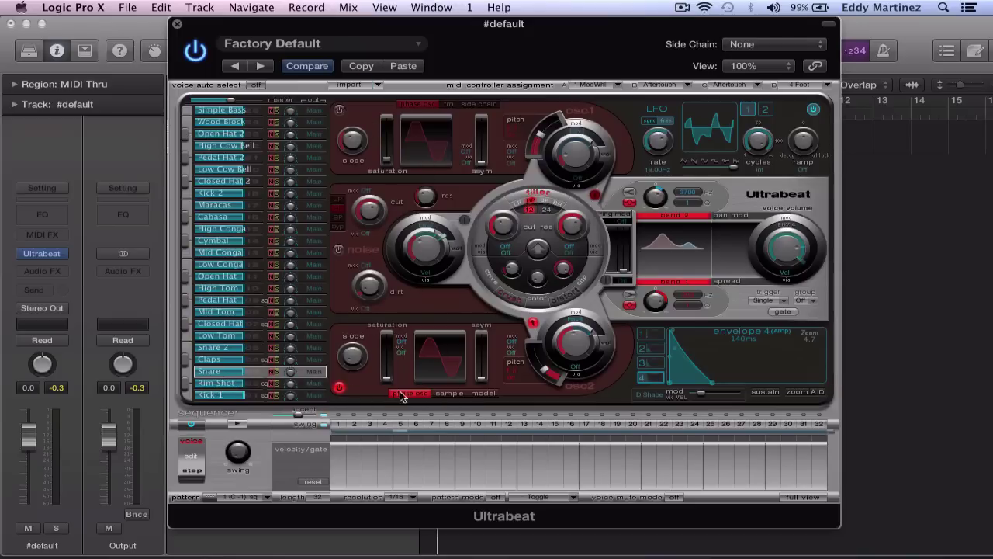
- Put the snare's Osc2 into sample mode and choose Load Sample
click(448, 394)
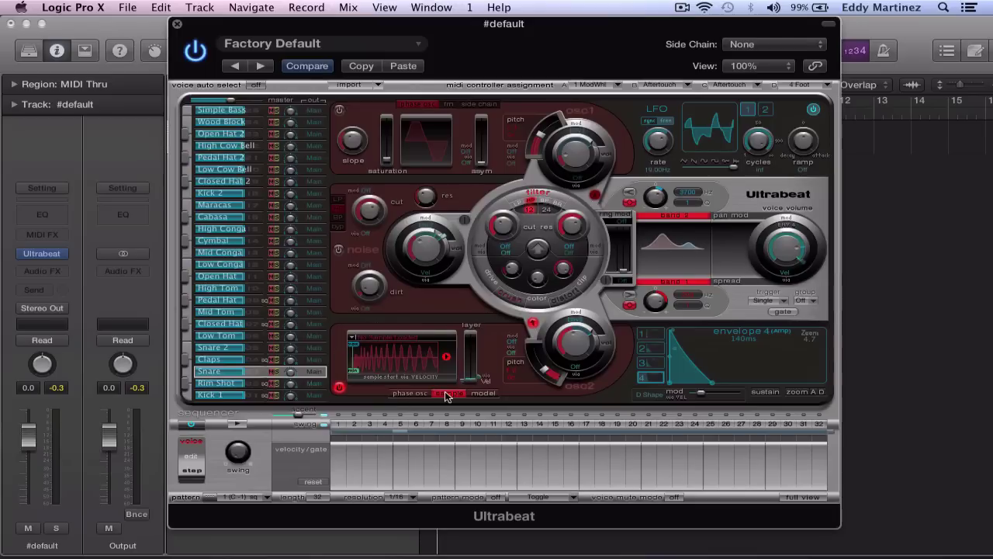
click(403, 340)
click(403, 354)
- Browse the sample list and return to the Ultrabeat Samples folder
scroll(284, 272, down, 1)
scroll(281, 272, down, 1)
scroll(282, 272, up, 1)
scroll(282, 273, down, 1)
scroll(282, 272, down, 1)
scroll(281, 272, down, 2)
scroll(281, 271, down, 2)
scroll(280, 271, down, 1)
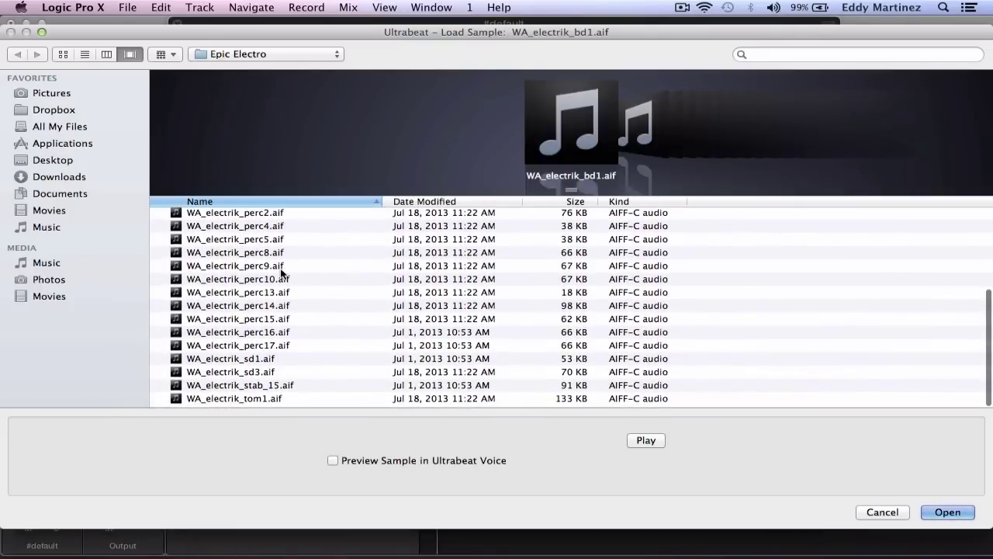
scroll(281, 272, up, 2)
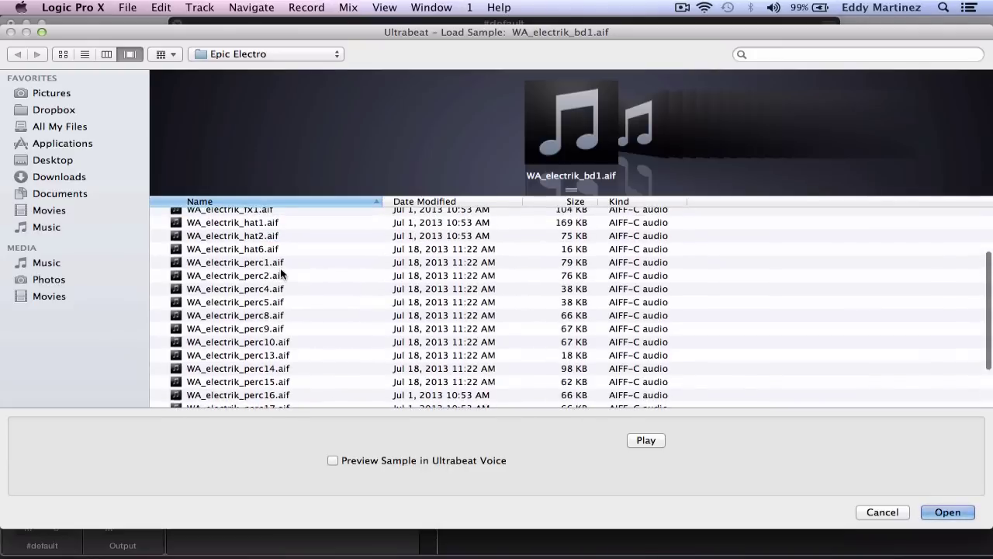
scroll(281, 271, up, 3)
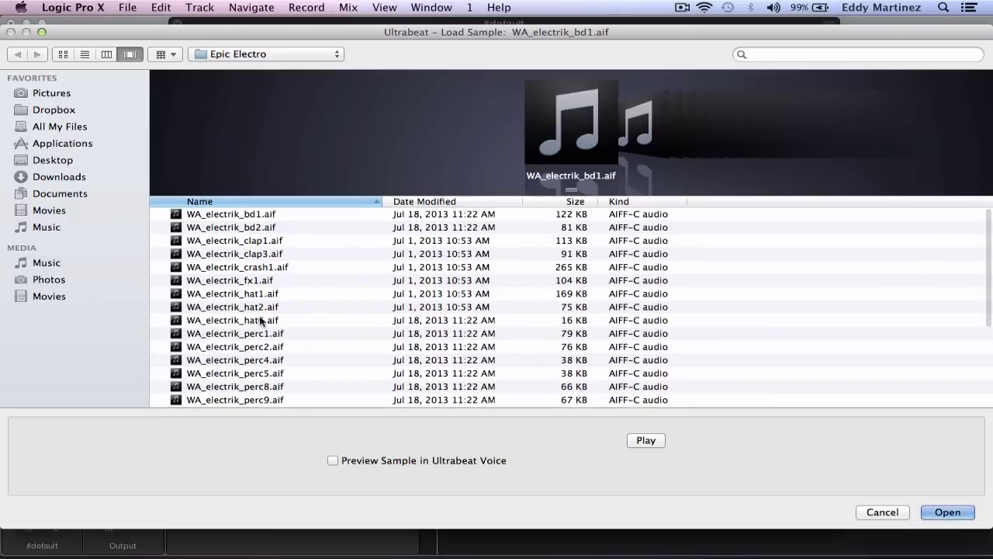
scroll(262, 351, down, 1)
scroll(262, 351, down, 1)
scroll(263, 353, down, 2)
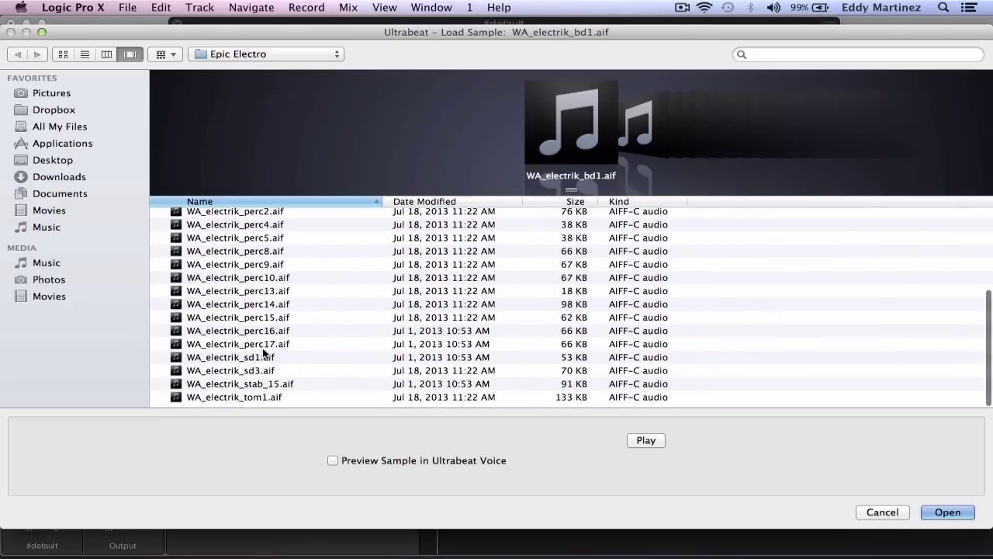
scroll(266, 349, up, 1)
scroll(266, 348, up, 3)
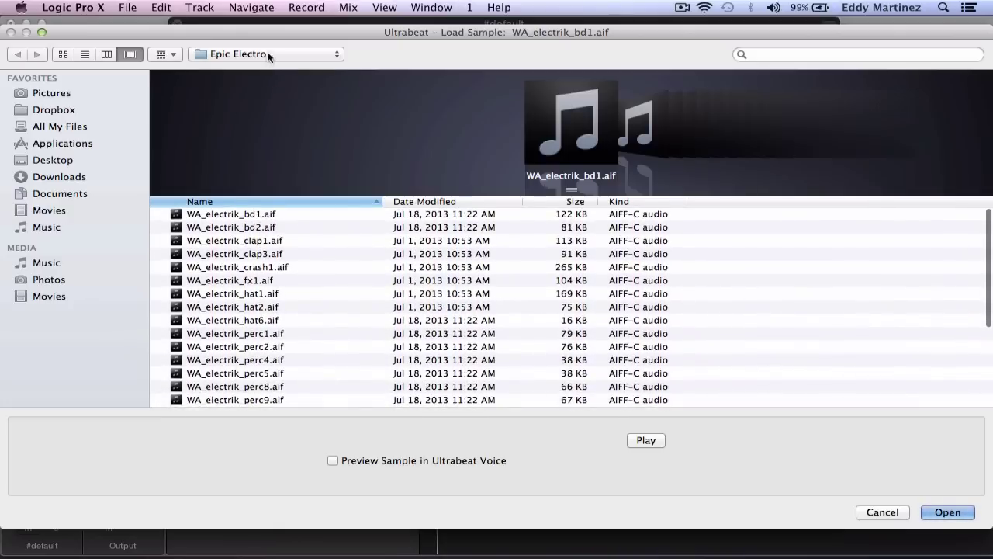
click(268, 54)
click(268, 67)
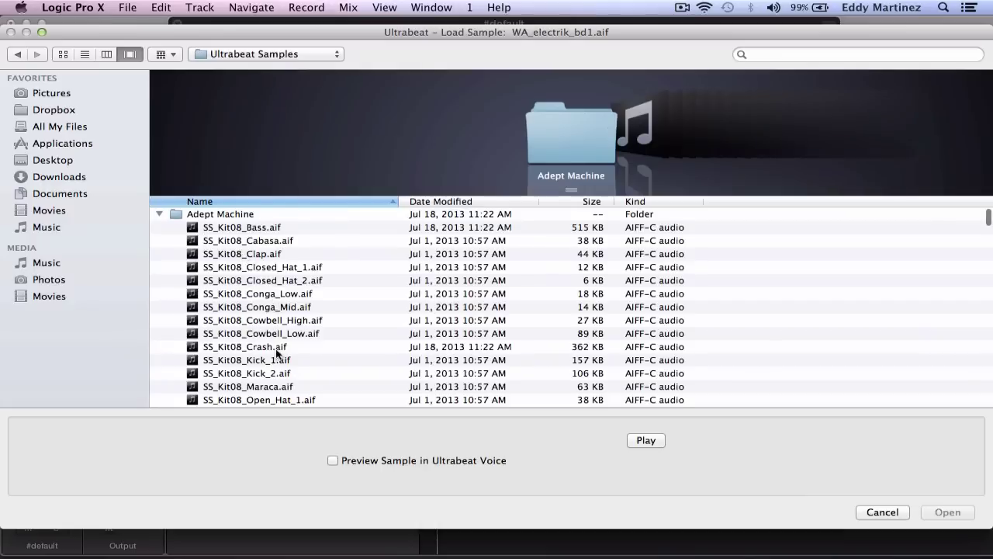
- Preview SS_Kit08_Snare_1.aif and SS_Kit08_Snare_2.aif through the Ultrabeat voice, settling on Snare_2
scroll(277, 353, down, 3)
scroll(277, 353, down, 3)
scroll(276, 353, down, 3)
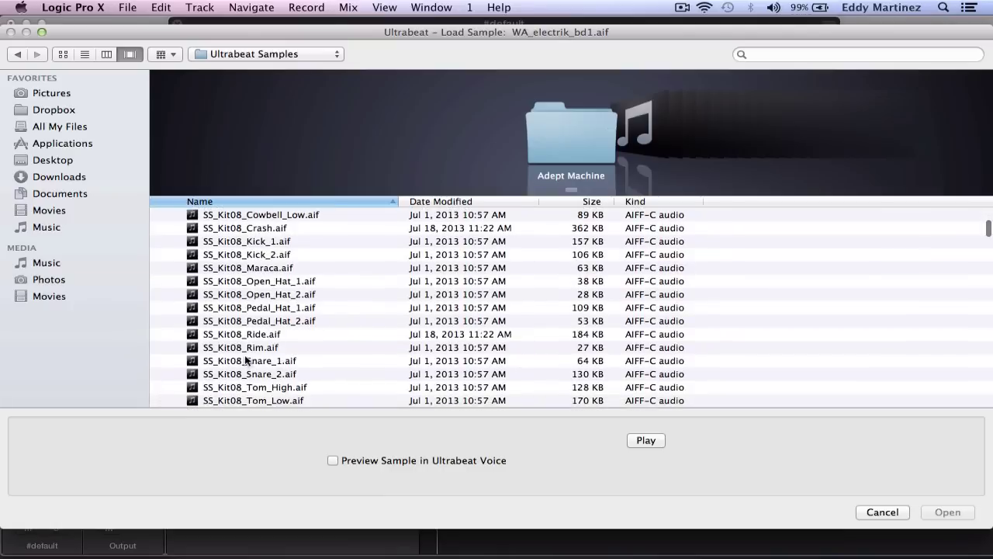
click(245, 361)
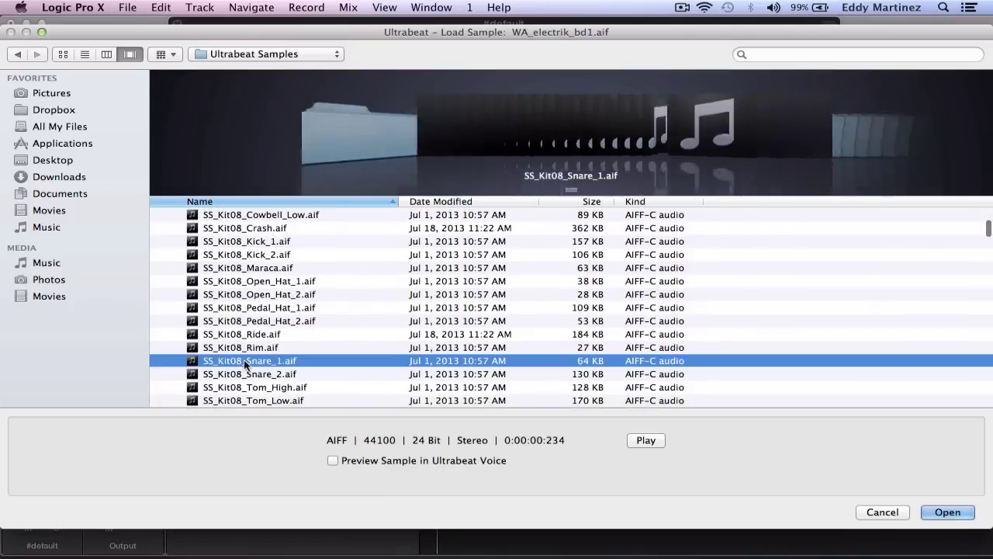
click(332, 460)
click(650, 440)
click(650, 440)
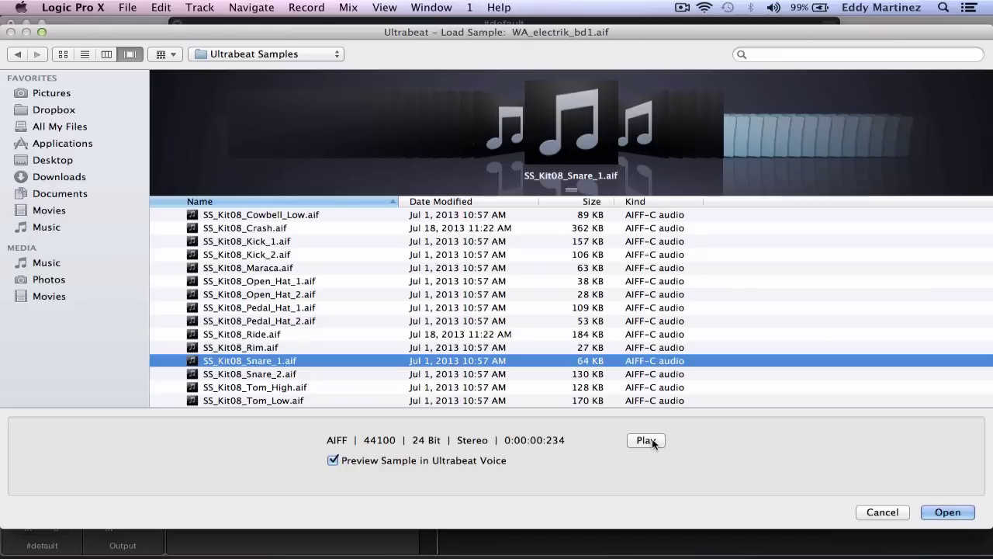
click(268, 373)
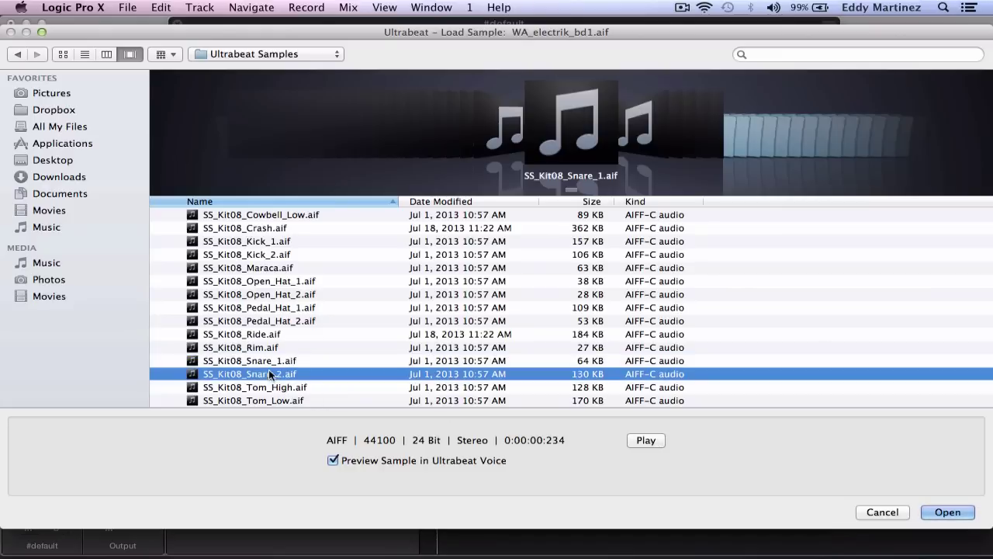
click(645, 440)
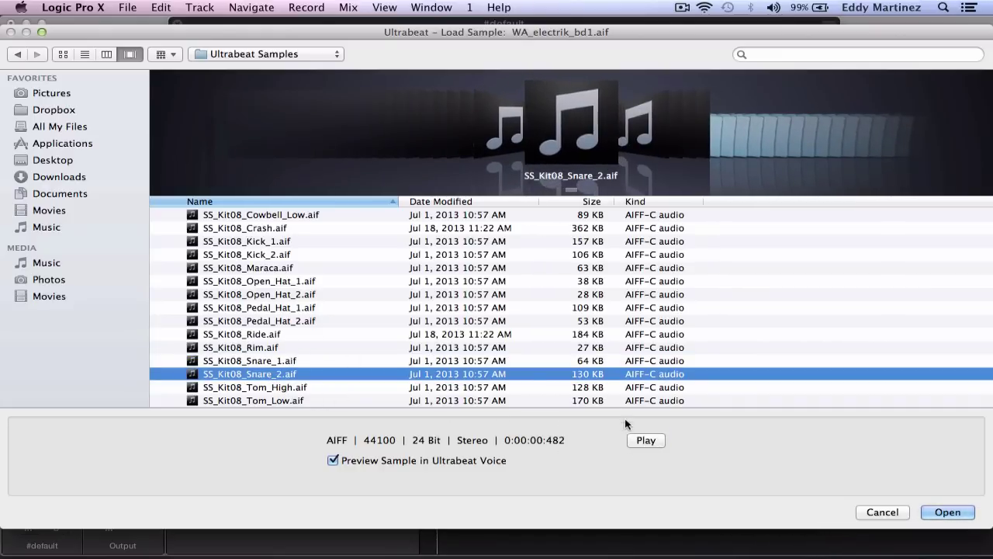
click(942, 512)
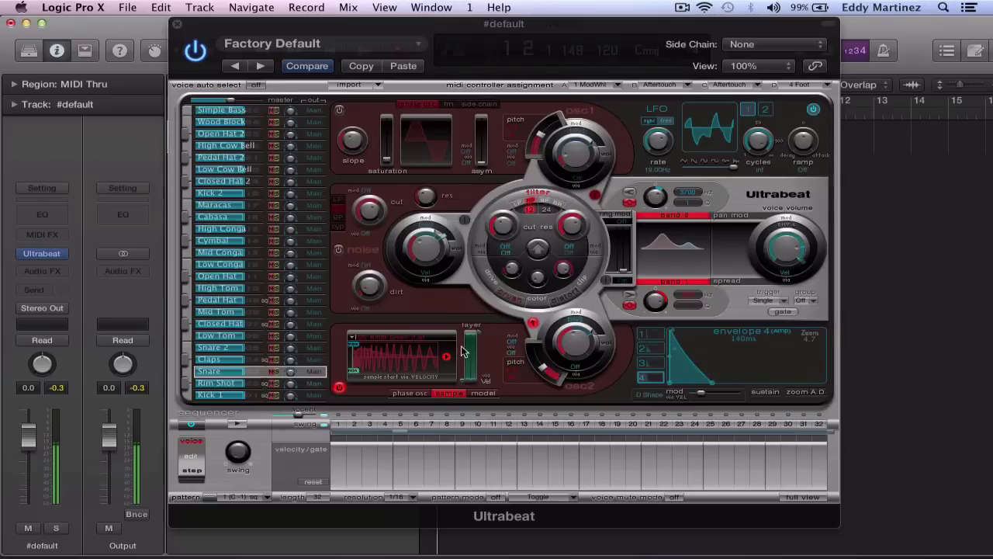